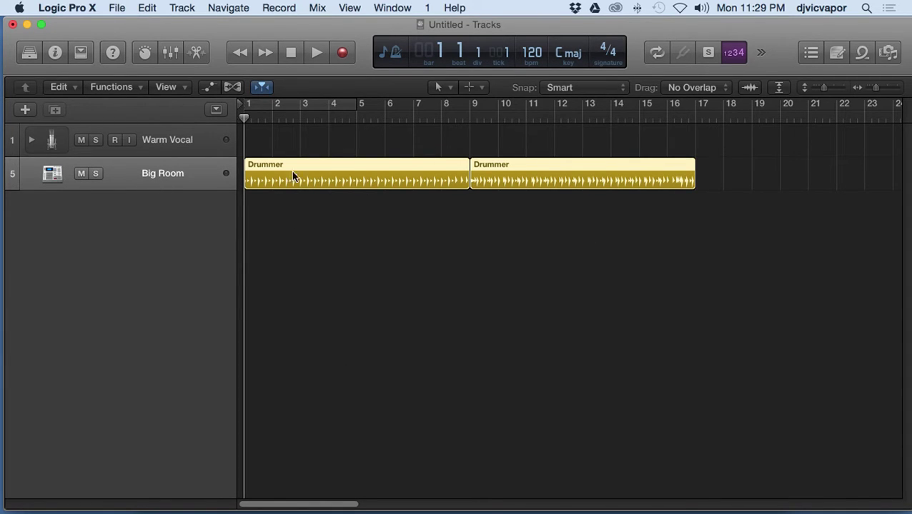
Switch the selection back and forth between the Warm Vocal and Big Room drum tracks.
click(181, 148)
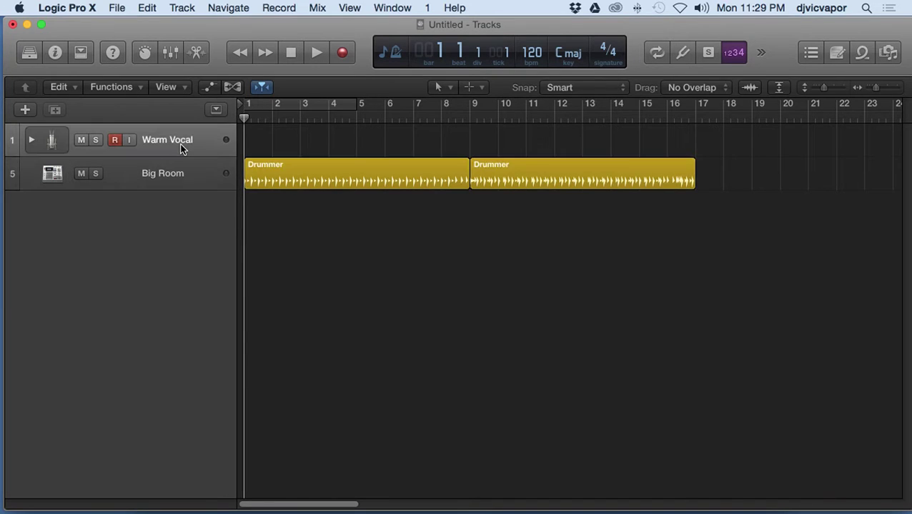
click(158, 177)
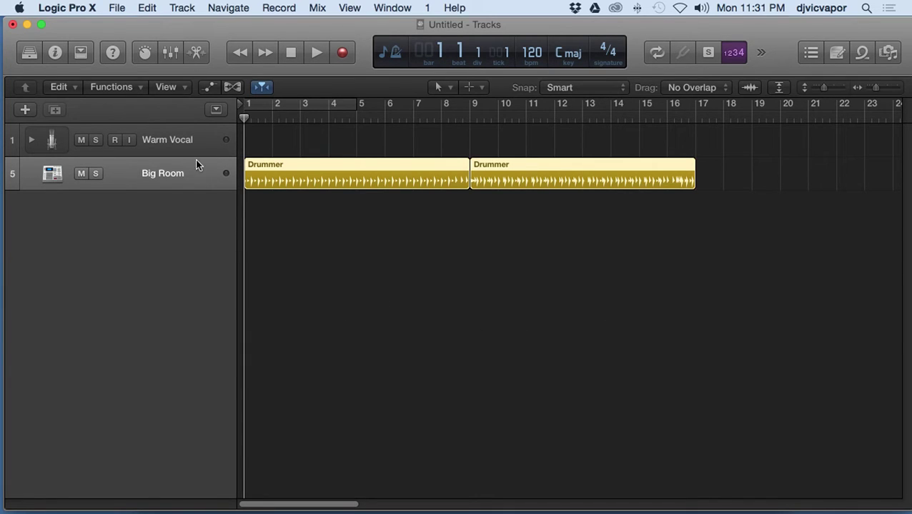
click(179, 143)
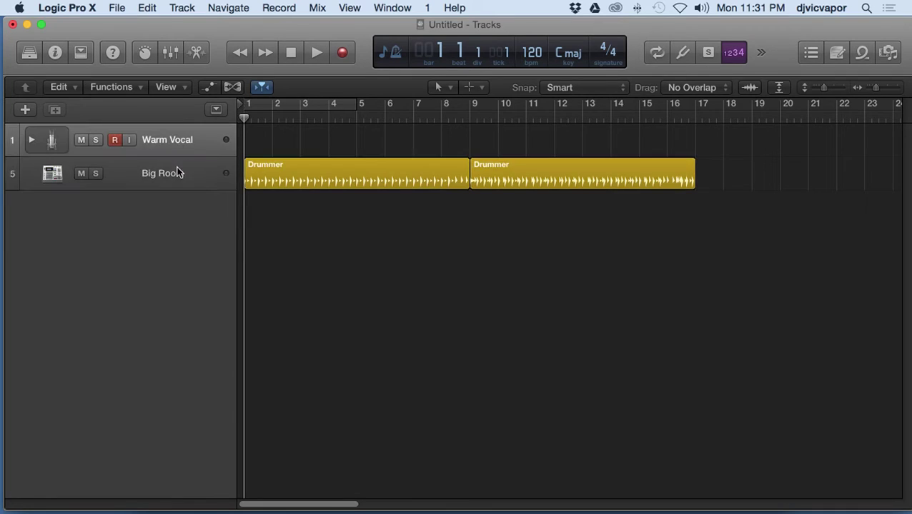
click(179, 174)
click(178, 147)
click(182, 183)
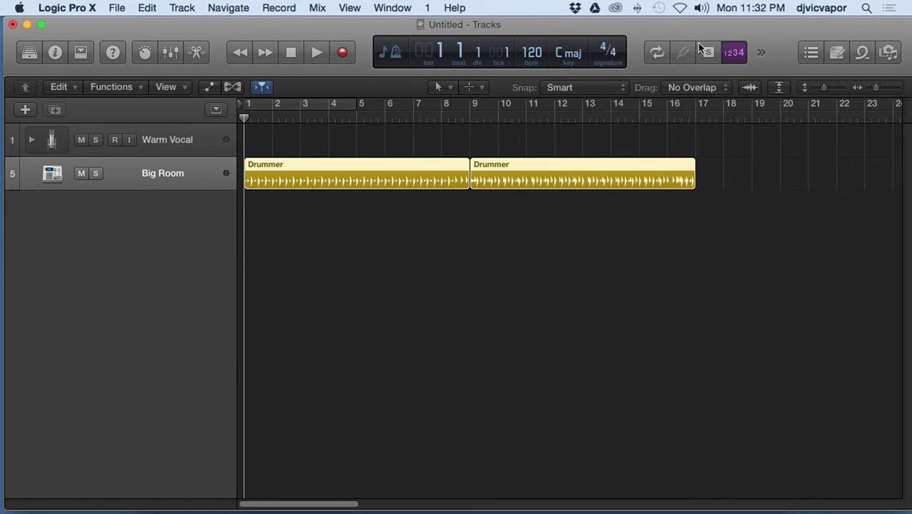
In the Library, audition Classic, Compressed, Edge and Narration Vocal, then load Natural Vocal on track 1.
click(30, 53)
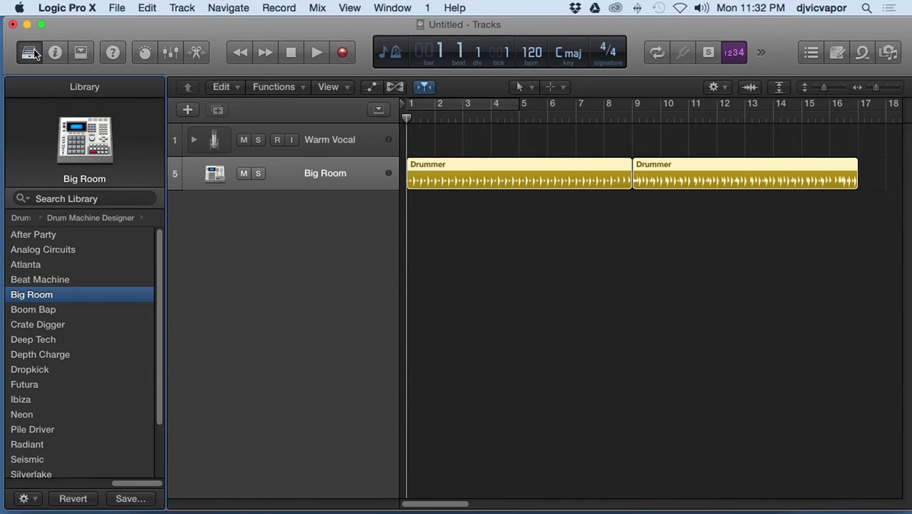
mouse_move(115, 121)
click(319, 139)
click(324, 172)
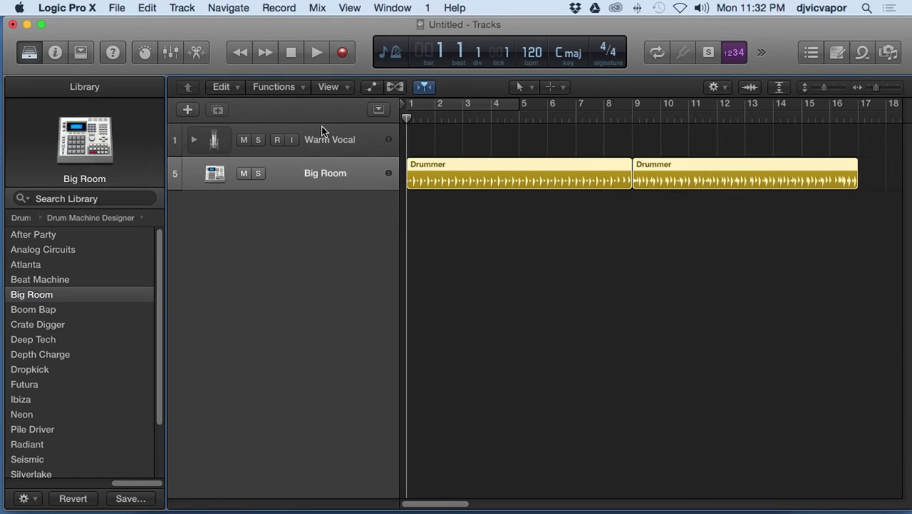
click(319, 140)
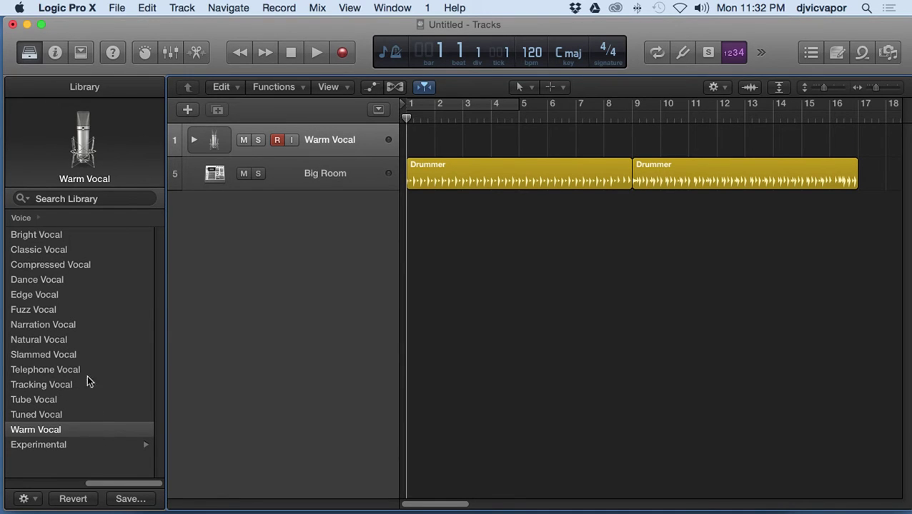
click(72, 251)
click(70, 266)
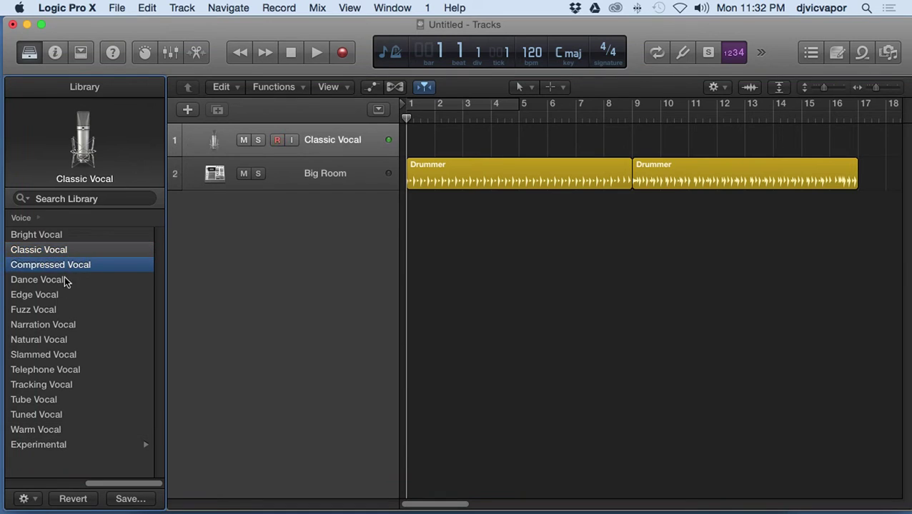
click(55, 296)
click(60, 325)
click(63, 340)
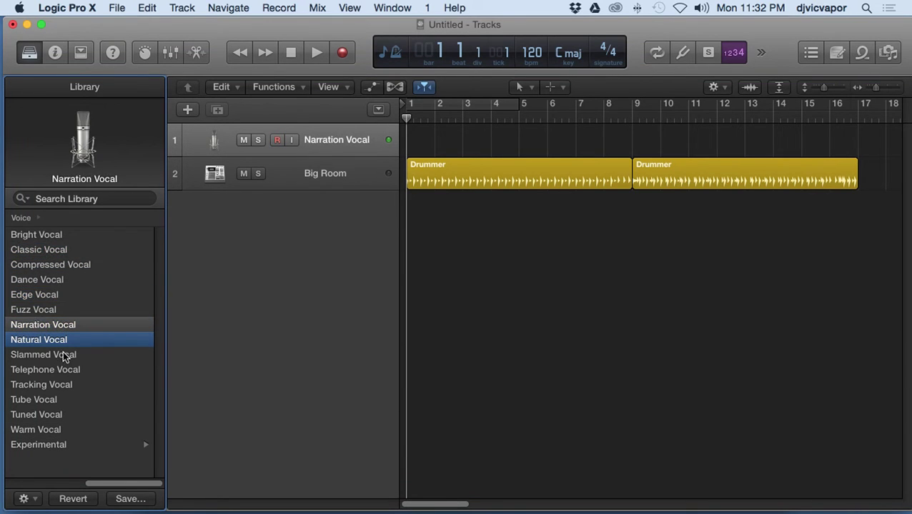
Give the drum track the Boom Bap kit after trying Deep Tech and Crate Digger.
click(312, 178)
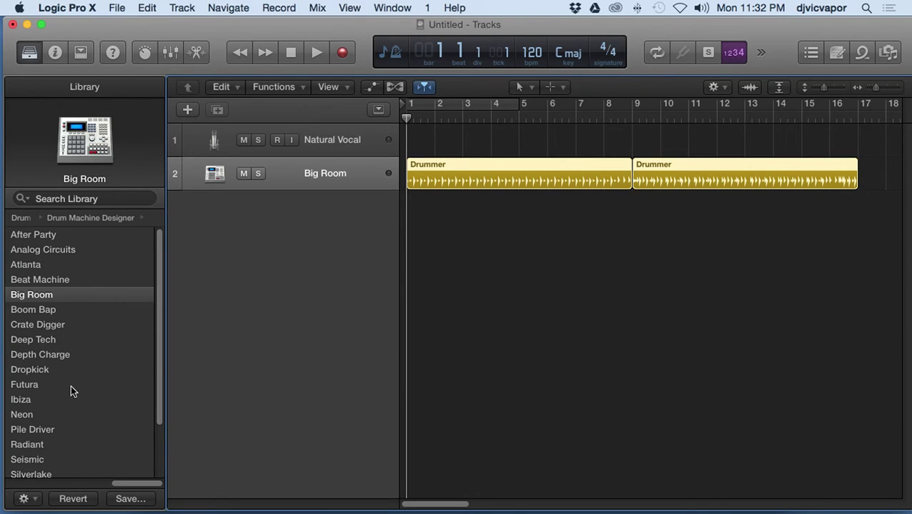
click(61, 337)
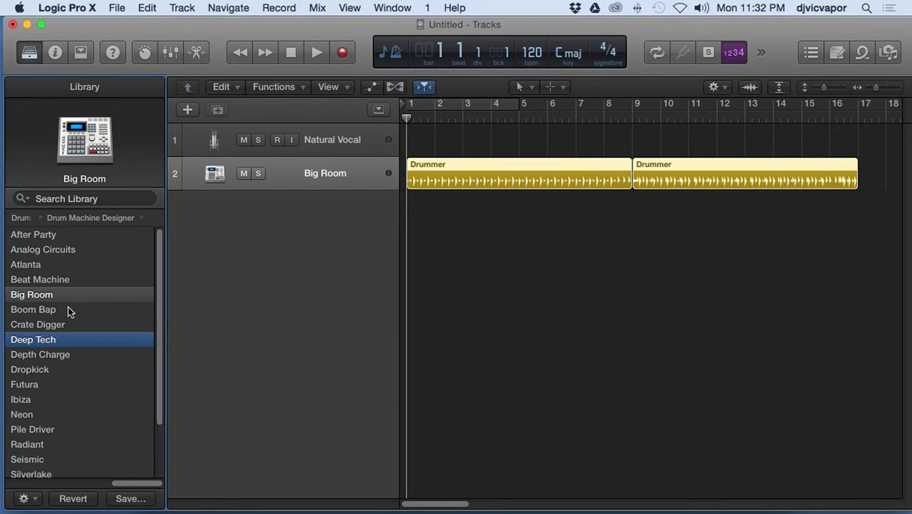
key(Up)
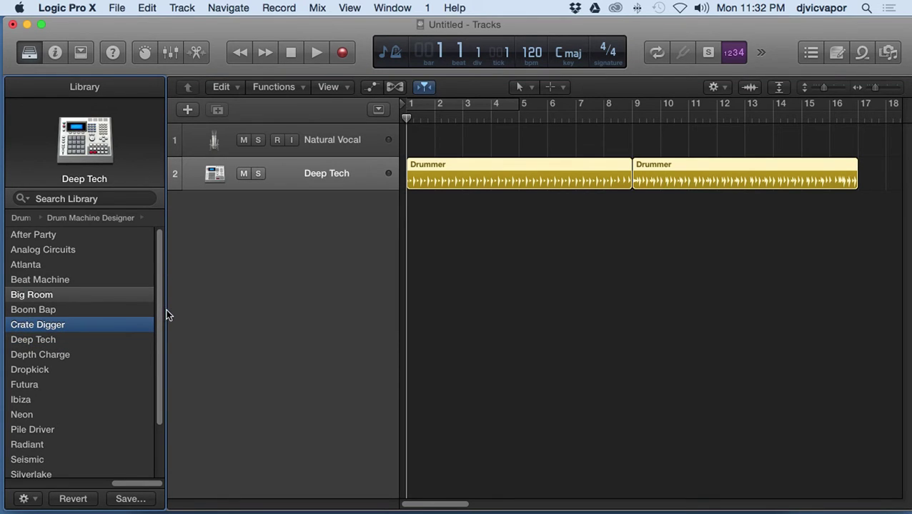
key(Up)
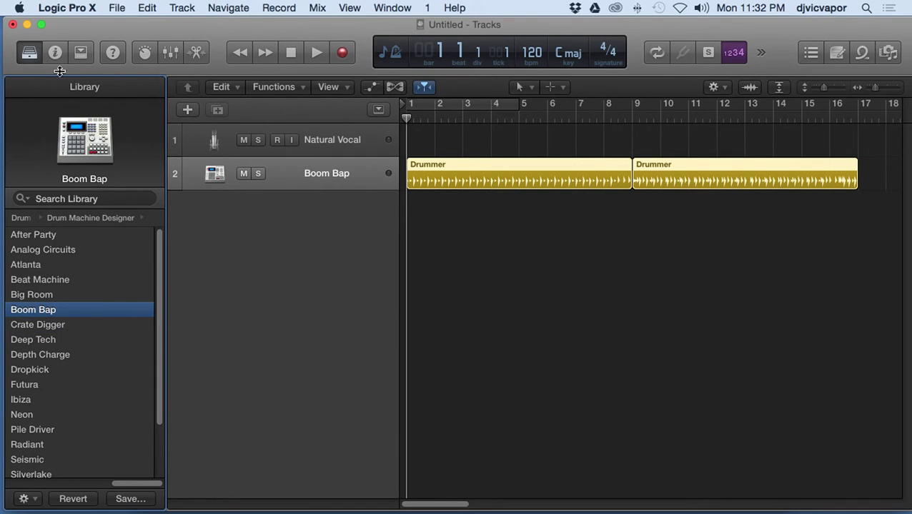
click(325, 147)
click(325, 162)
click(325, 147)
click(320, 172)
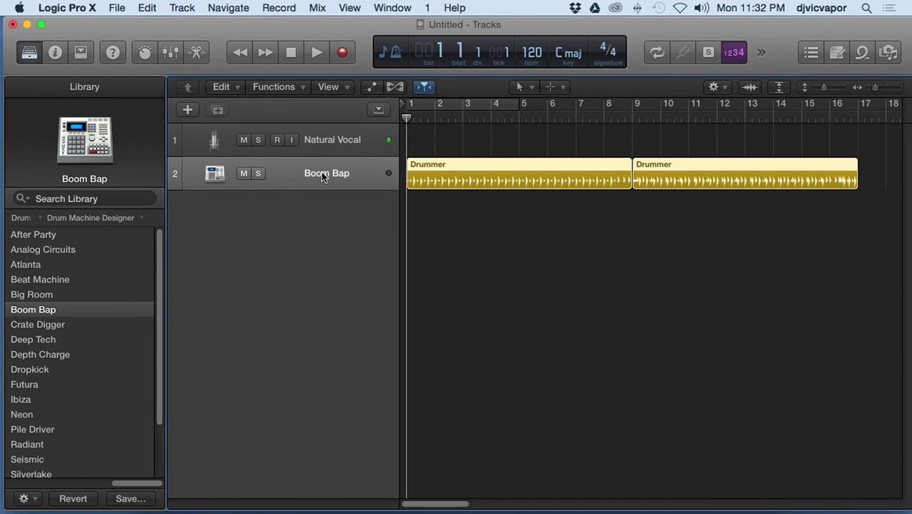
click(322, 146)
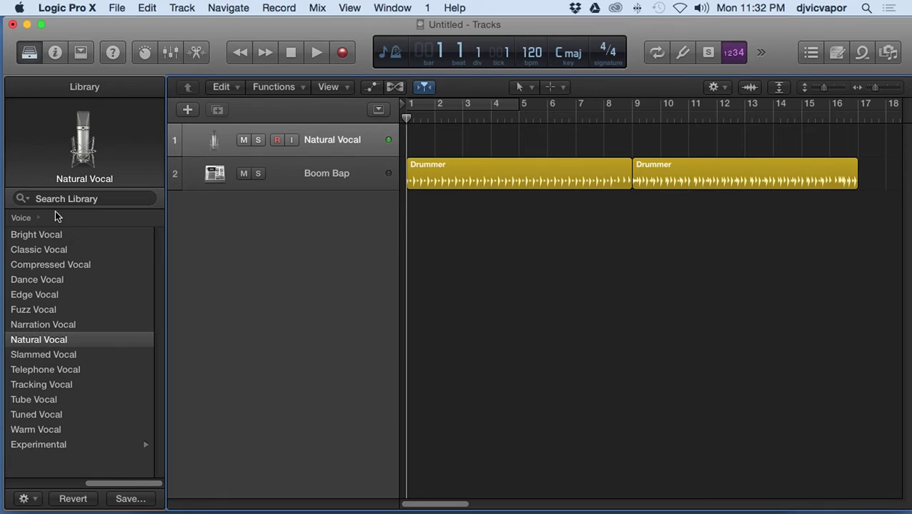
Close the Library, show the inspector, and select the Boom Bap track.
click(28, 54)
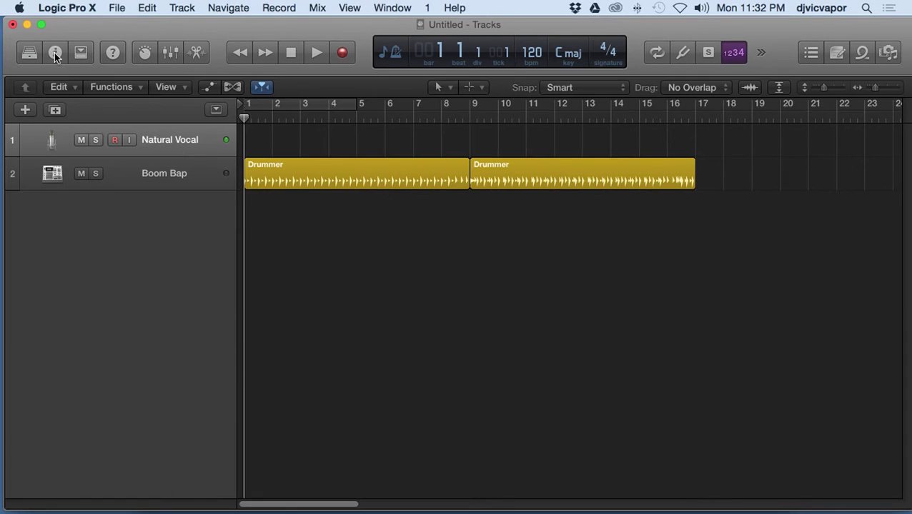
click(54, 53)
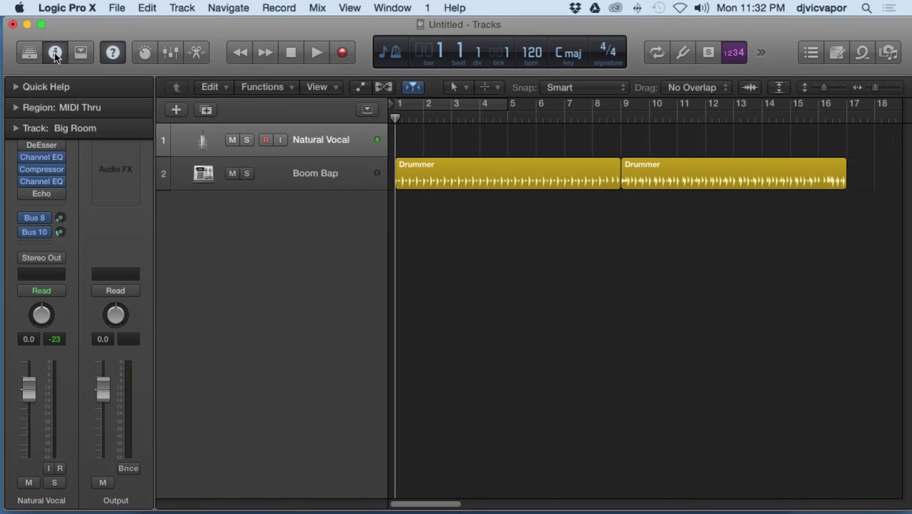
click(308, 162)
click(310, 149)
click(309, 162)
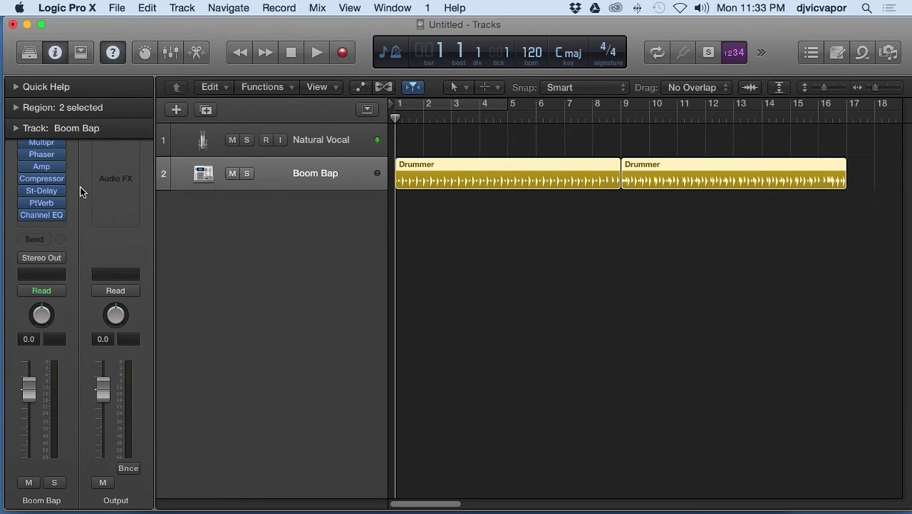
Expand the Region, Quick Help and Track sections, then collapse Track and Region again.
click(16, 108)
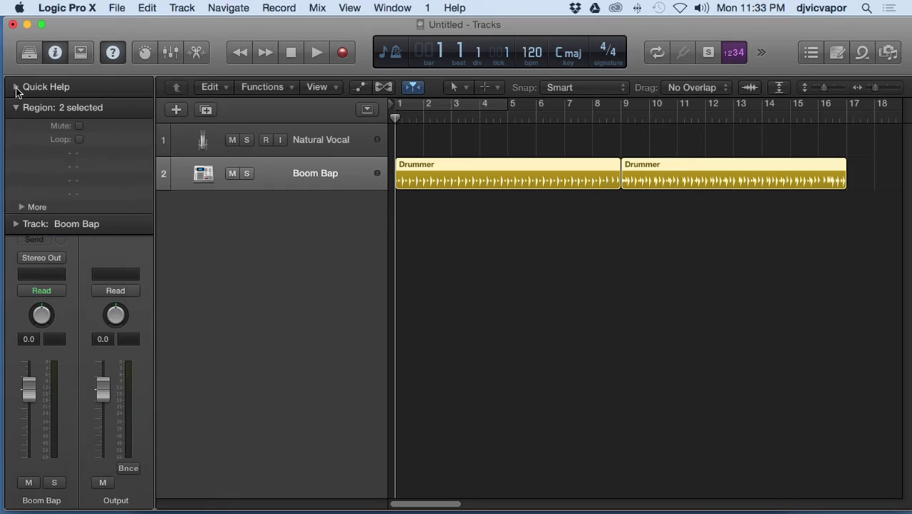
click(15, 87)
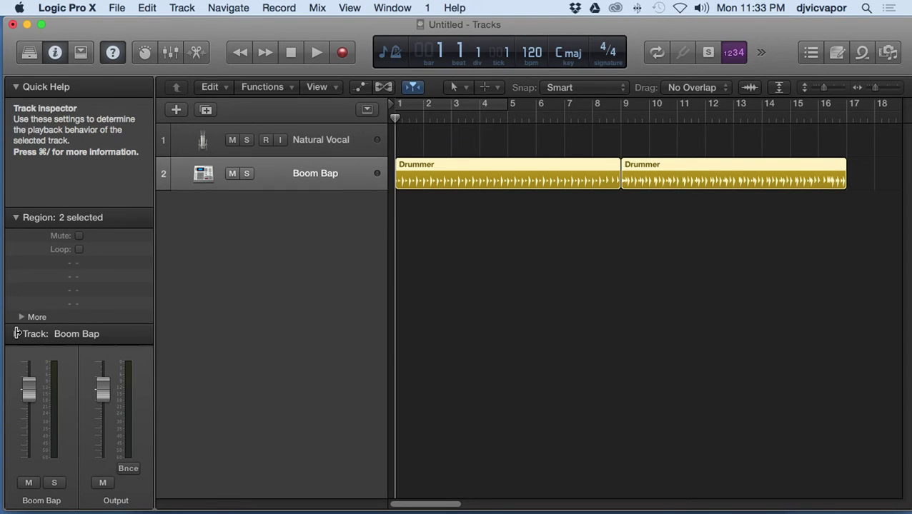
click(17, 334)
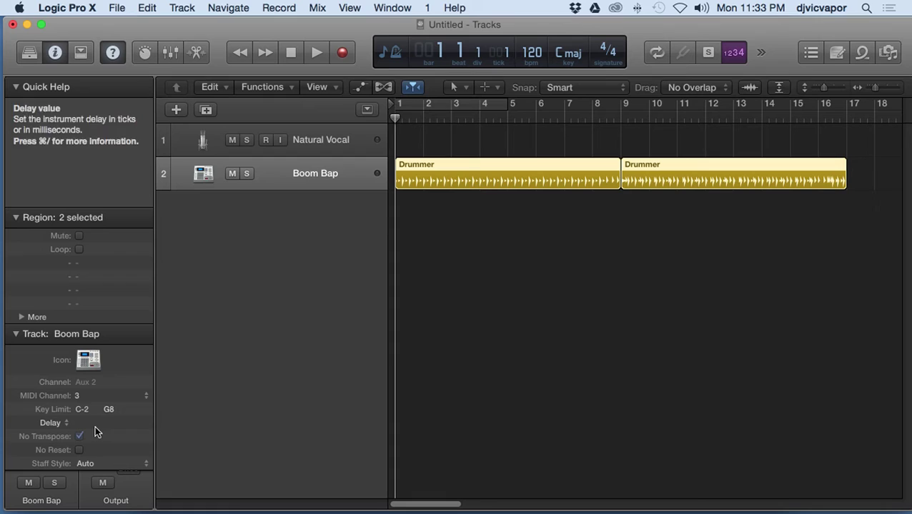
click(16, 335)
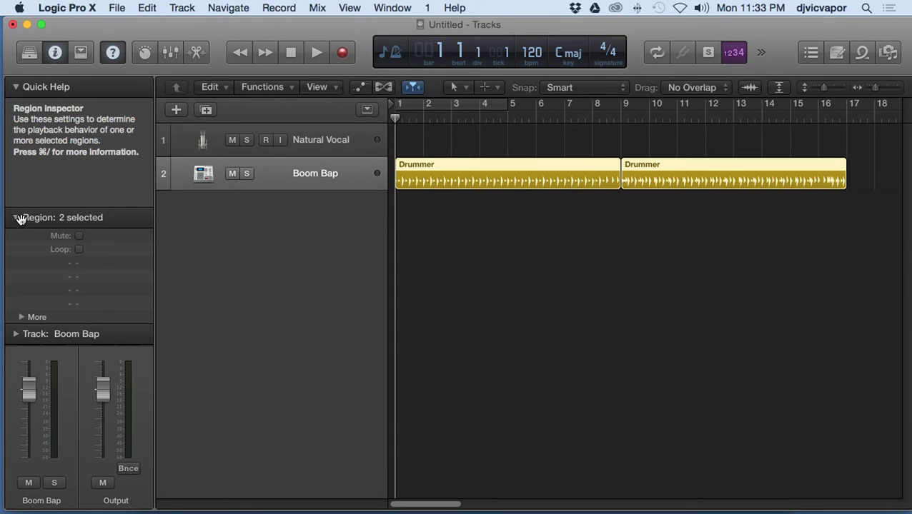
click(17, 219)
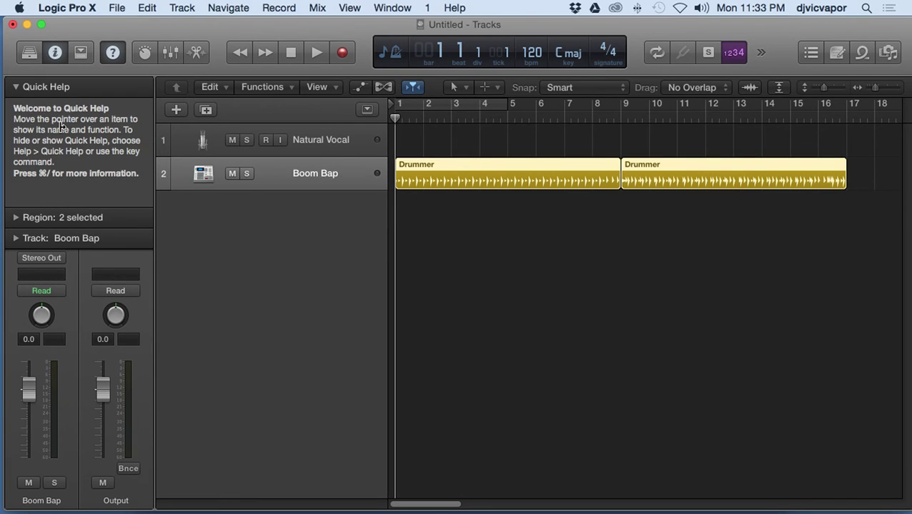
click(16, 87)
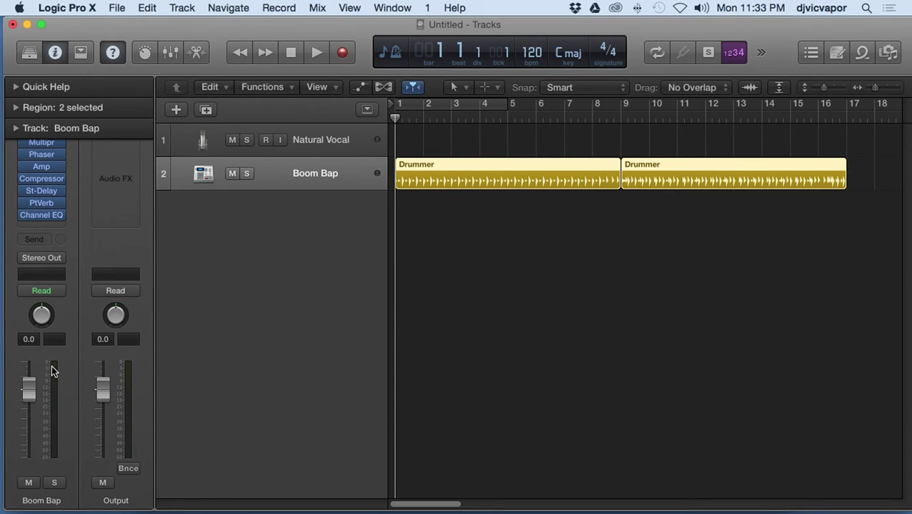
mouse_move(44, 178)
mouse_move(101, 389)
mouse_down()
mouse_move(103, 406)
mouse_move(103, 390)
mouse_up()
mouse_move(28, 389)
mouse_down()
mouse_move(29, 398)
mouse_move(29, 386)
mouse_up()
click(28, 482)
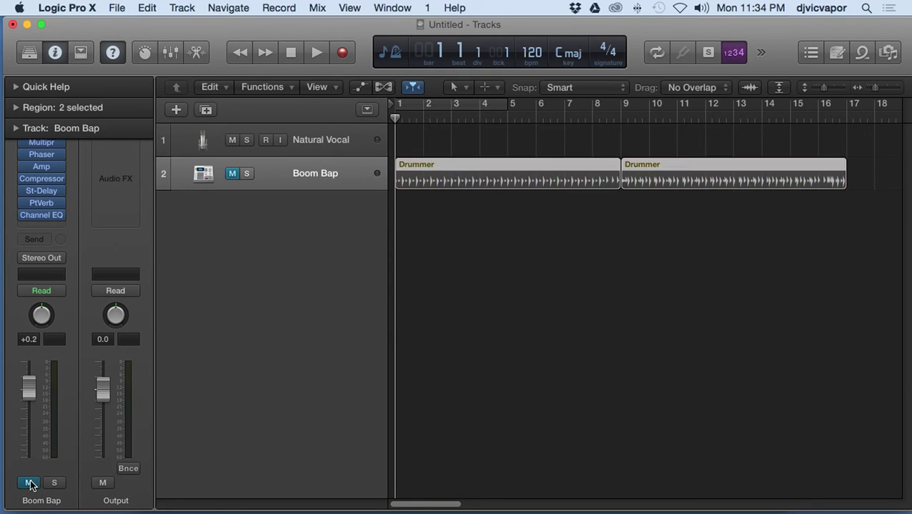
click(29, 483)
click(53, 483)
click(54, 483)
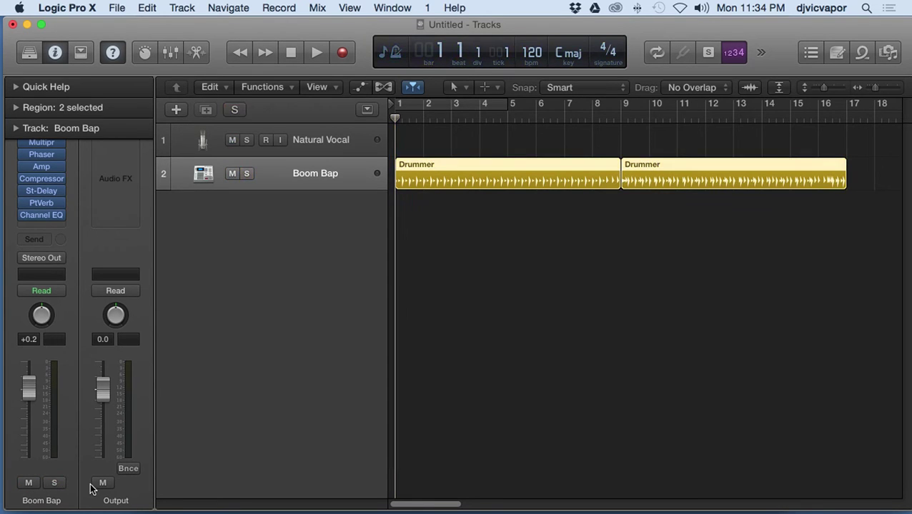
click(133, 191)
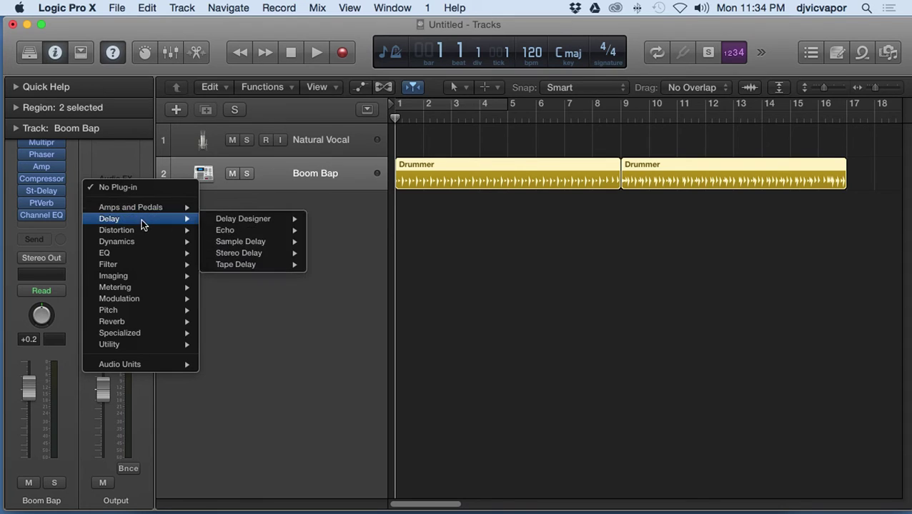
mouse_move(141, 207)
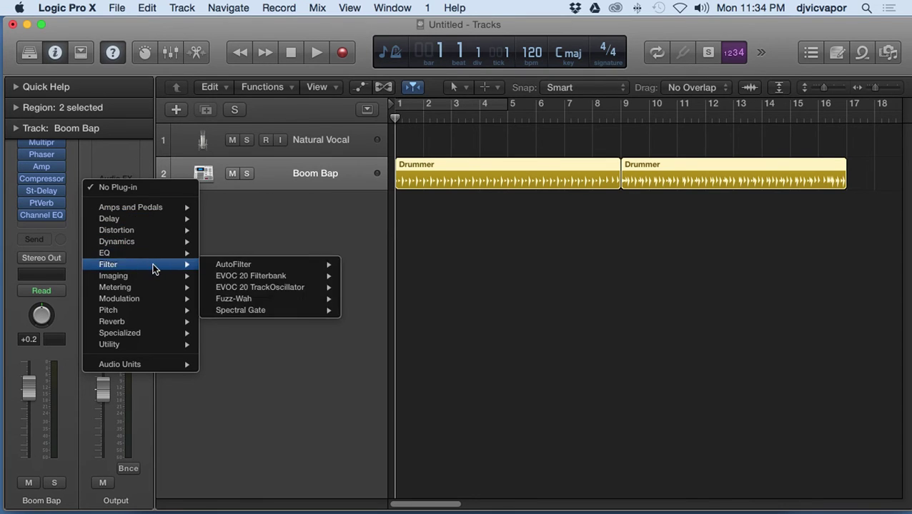
mouse_move(157, 279)
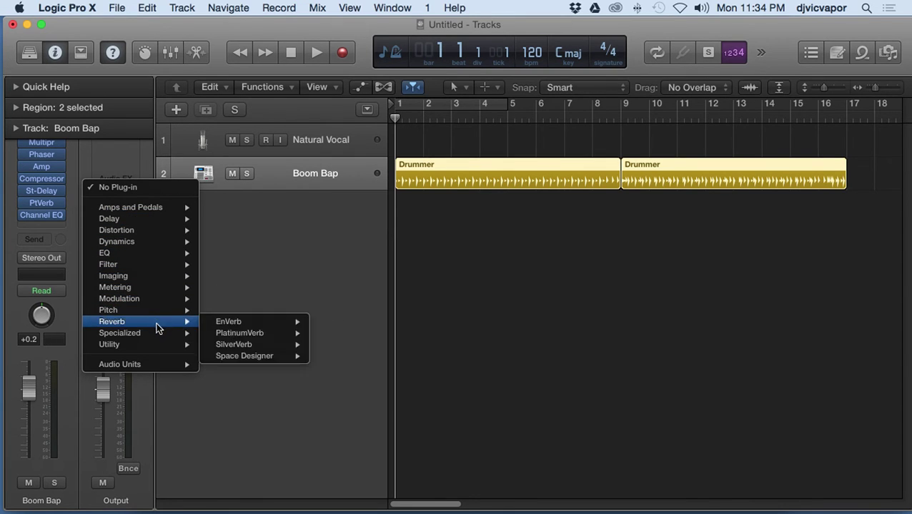
mouse_move(165, 366)
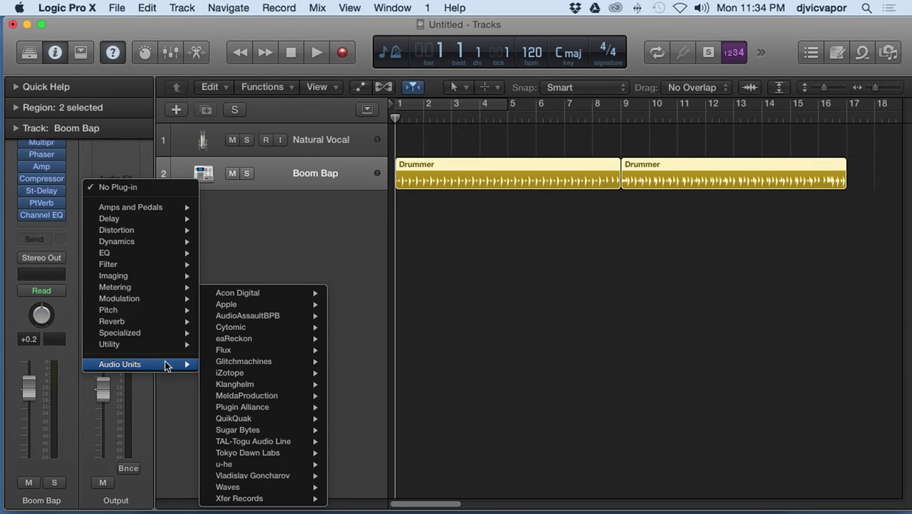
click(123, 160)
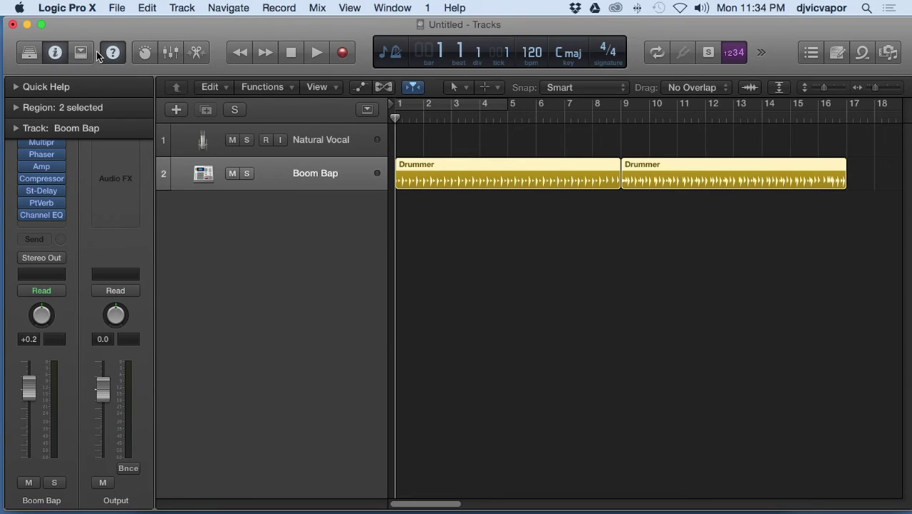
Show Smart Controls for Natural Vocal, turn up Compression, and raise EQ Low to +6.5 dB.
click(144, 54)
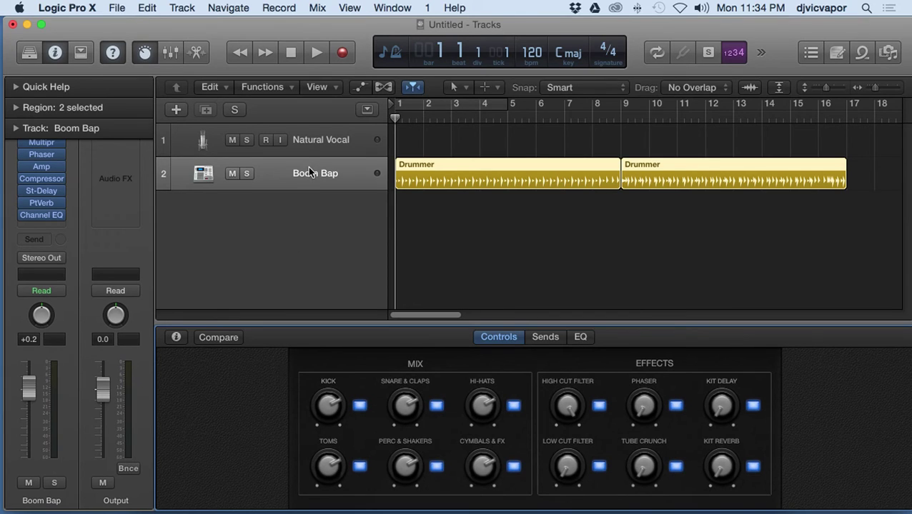
click(320, 143)
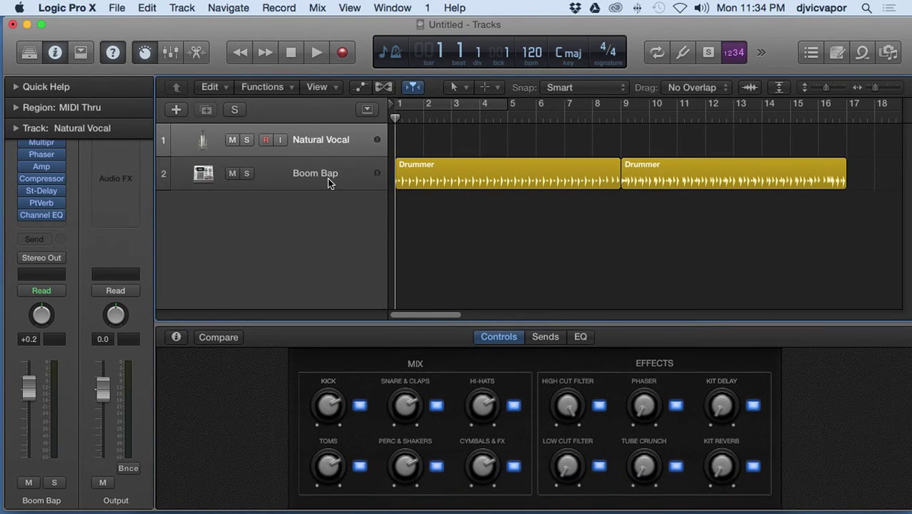
click(329, 178)
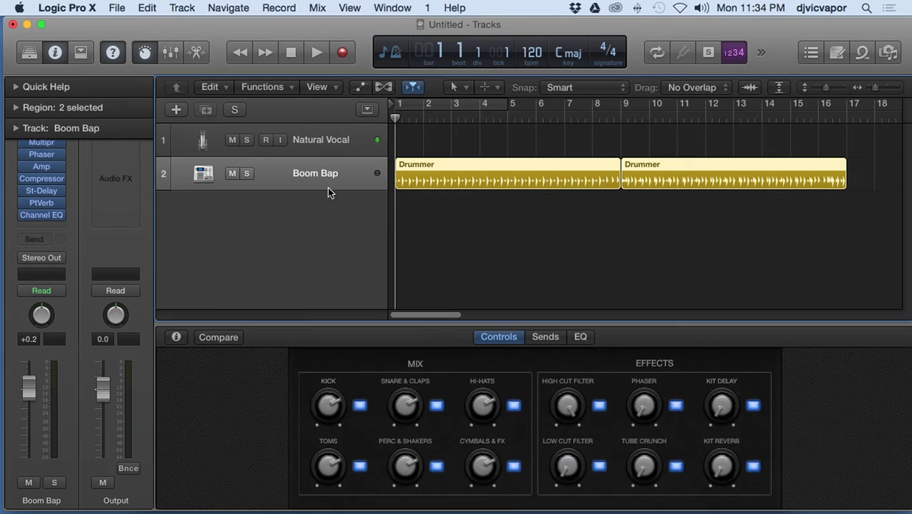
click(328, 141)
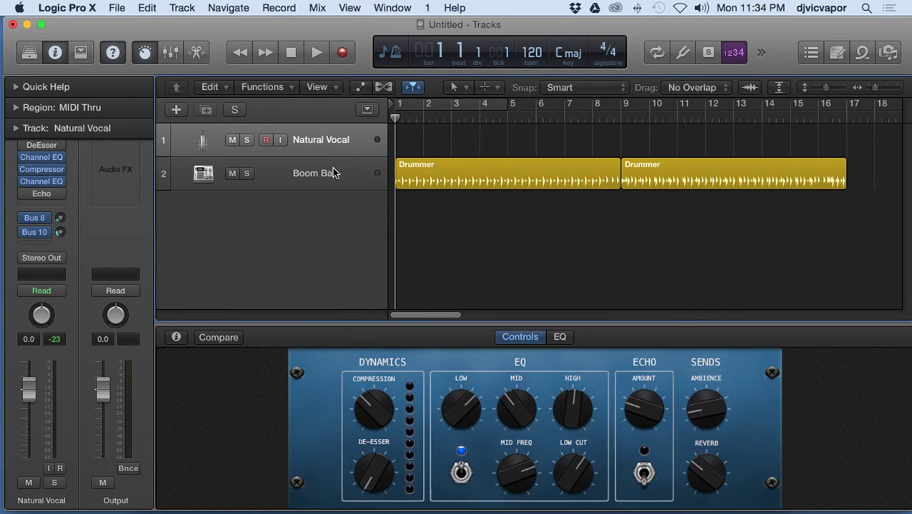
click(333, 173)
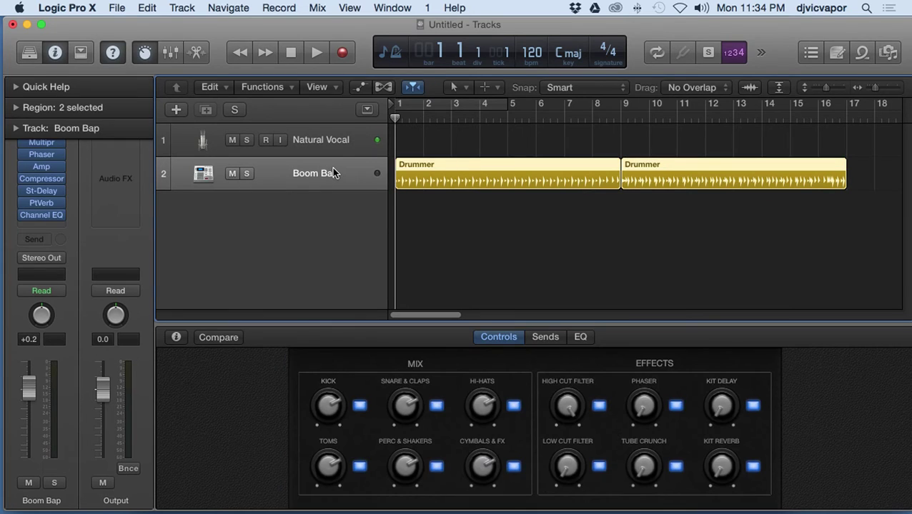
click(331, 142)
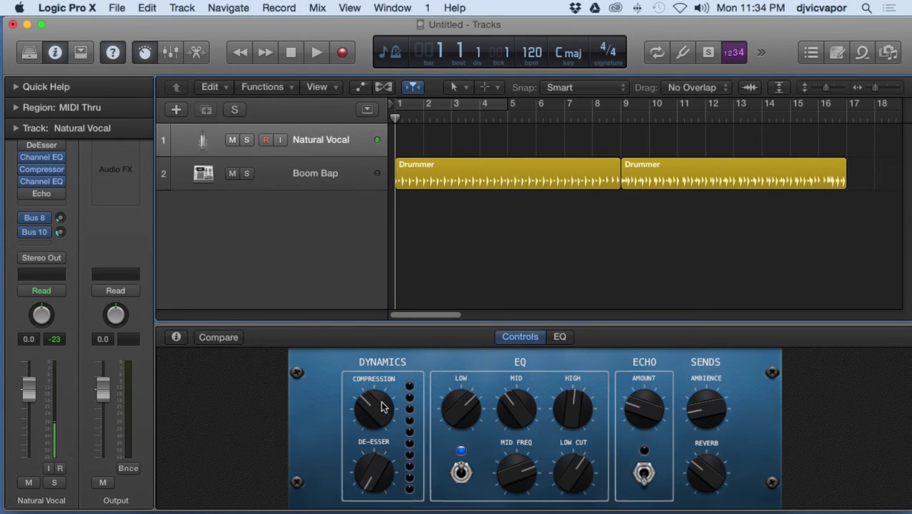
drag(378, 410, 370, 412)
drag(460, 408, 517, 415)
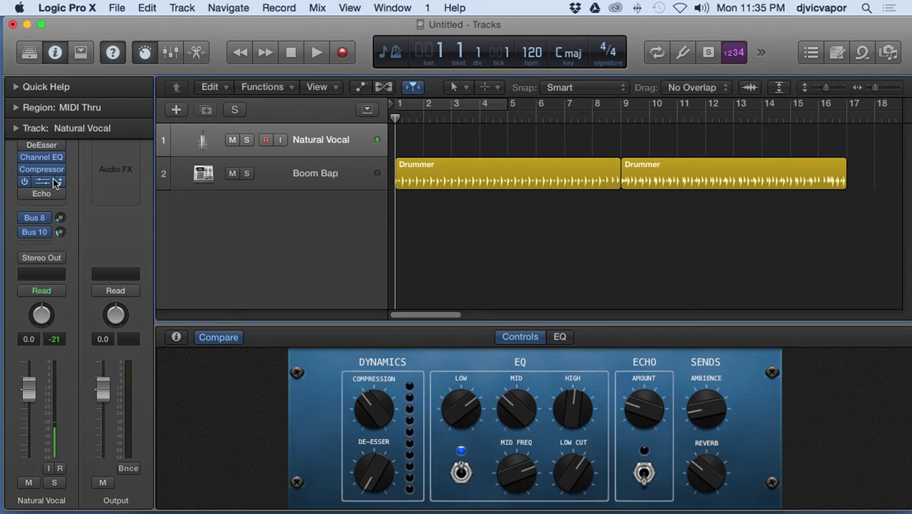
Open the Natural Vocal's Channel EQ plug-in window and move it up and left.
mouse_move(52, 174)
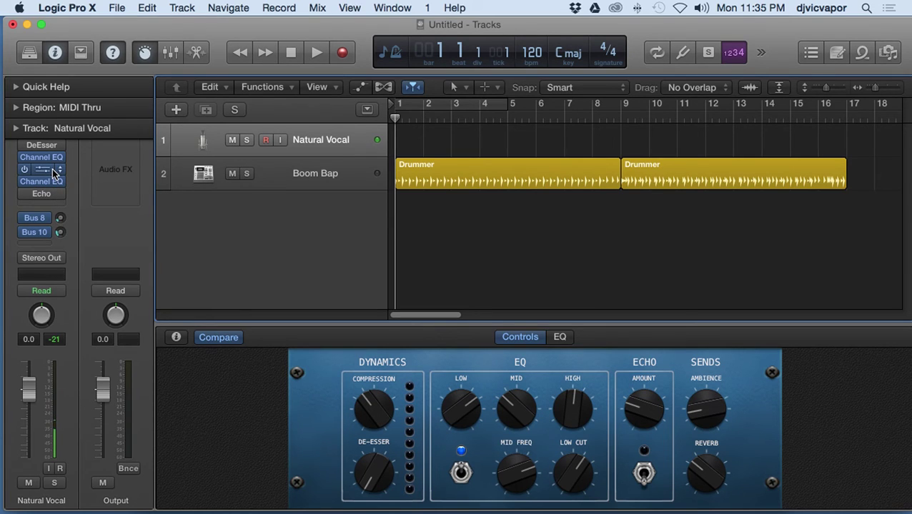
click(52, 174)
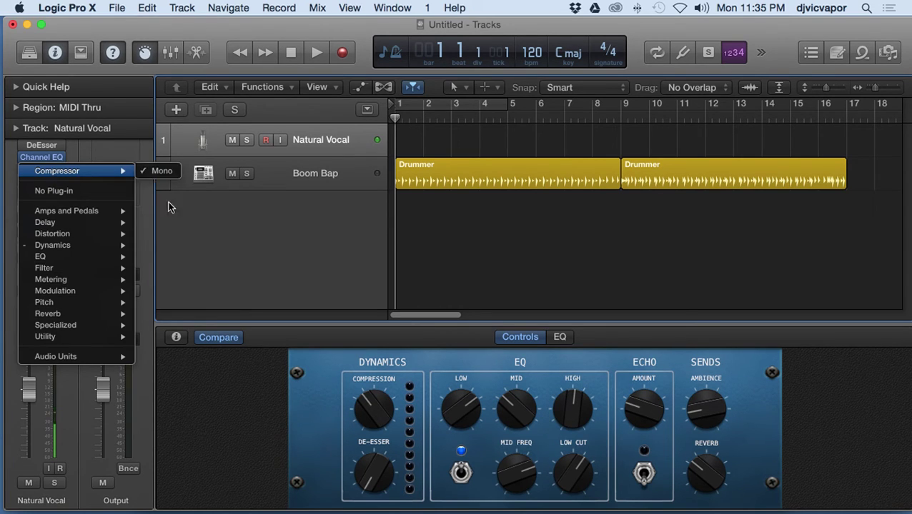
mouse_move(122, 178)
click(178, 255)
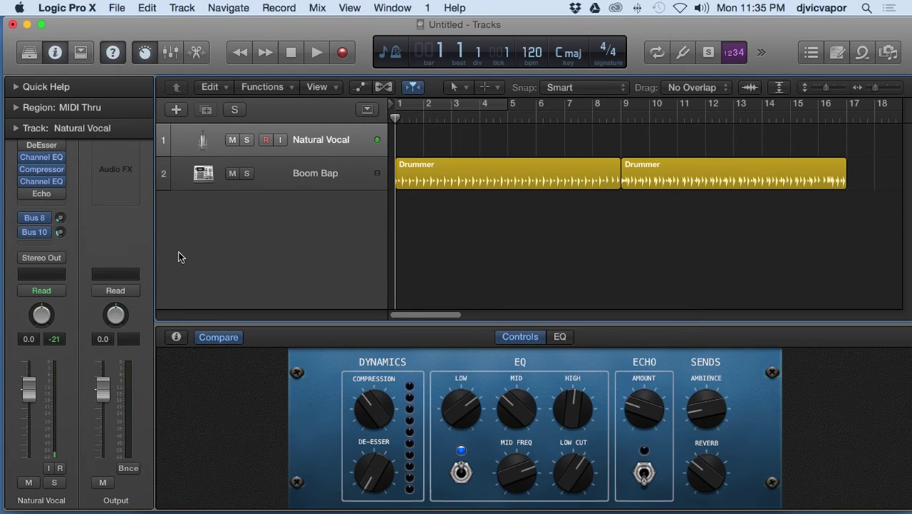
click(49, 183)
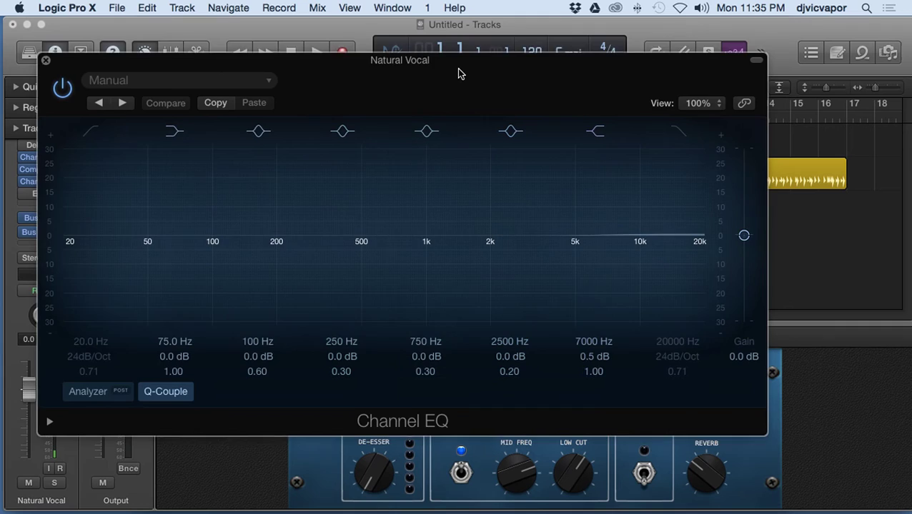
drag(459, 74, 423, 28)
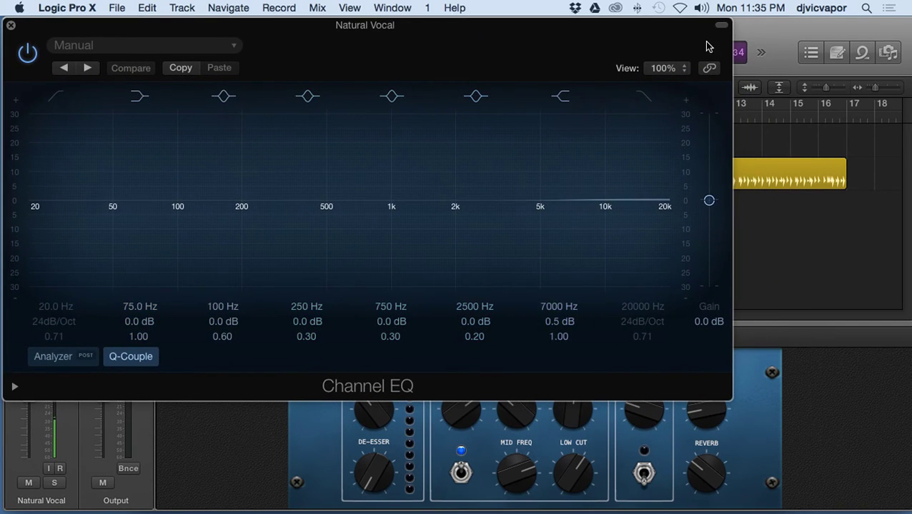
Shrink the EQ window, set Mid to -3.5 dB, cut 860 Hz by -15 dB, then close it.
drag(729, 101, 550, 100)
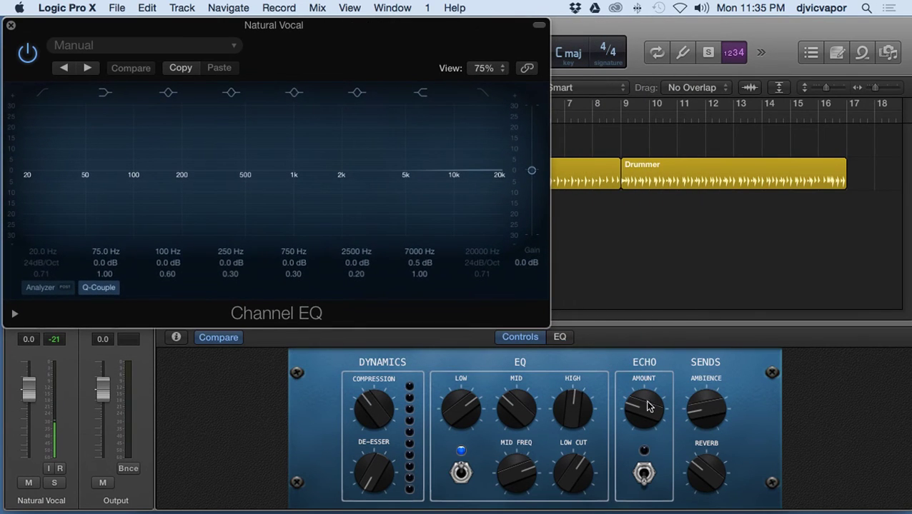
mouse_move(517, 392)
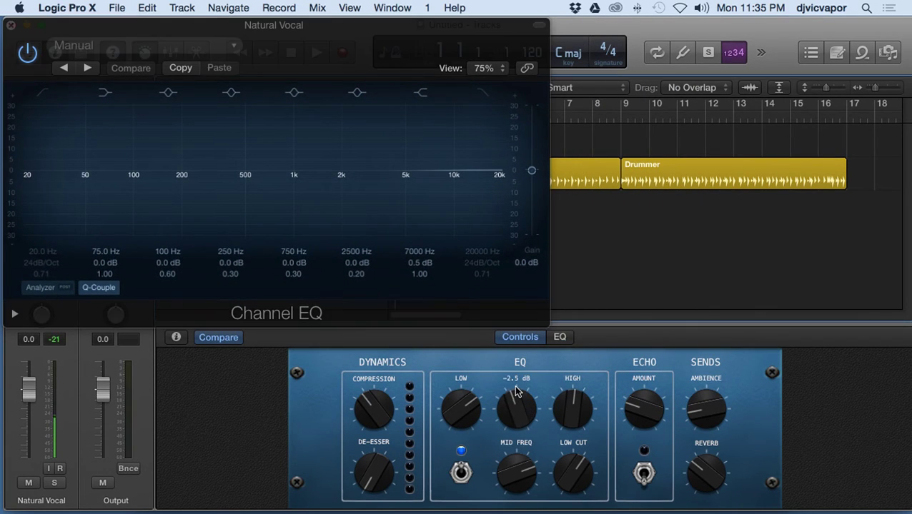
mouse_move(517, 393)
mouse_down()
mouse_move(508, 400)
mouse_move(545, 360)
mouse_move(528, 404)
mouse_move(526, 394)
mouse_up()
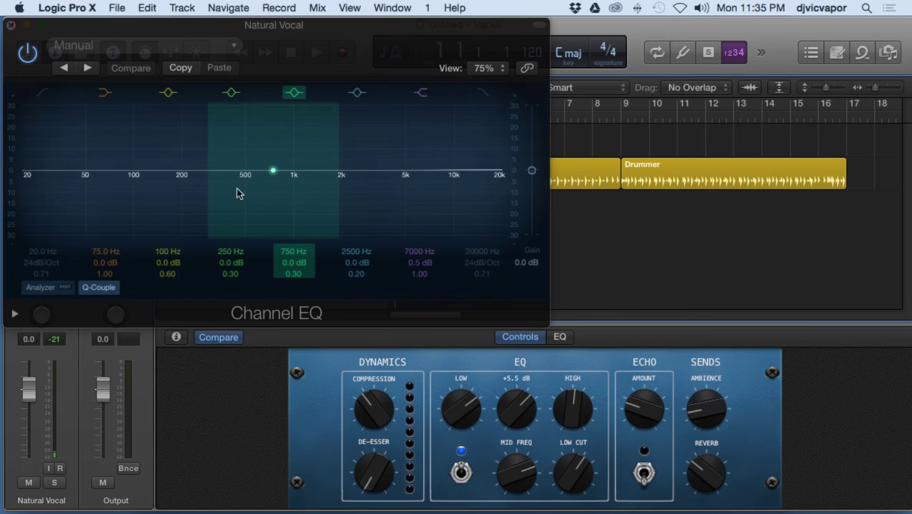
drag(273, 172, 285, 218)
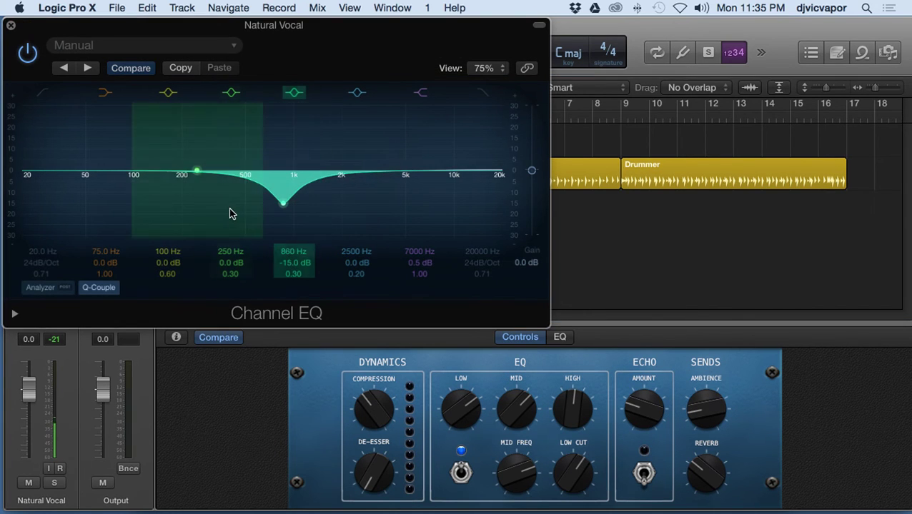
click(10, 27)
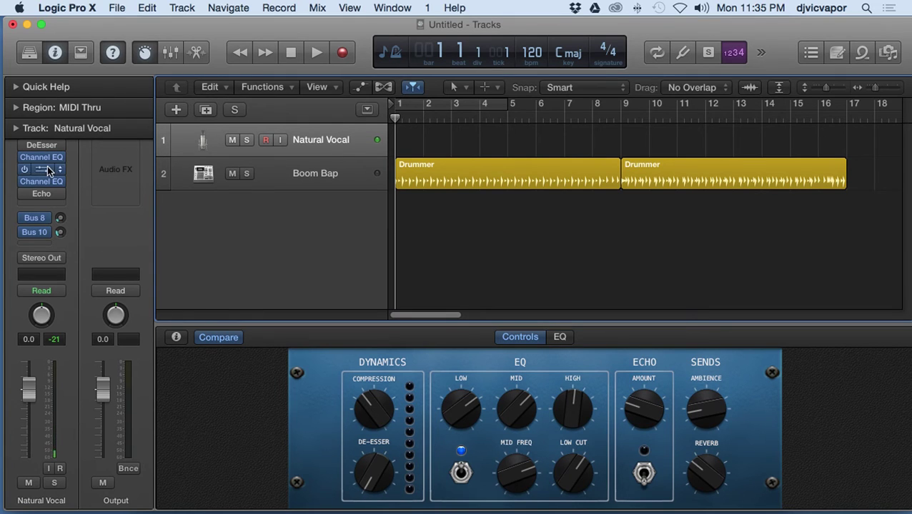
Open the Boom Bap track's Compressor plug-in, moving it up and shrinking it to 51% view.
click(307, 175)
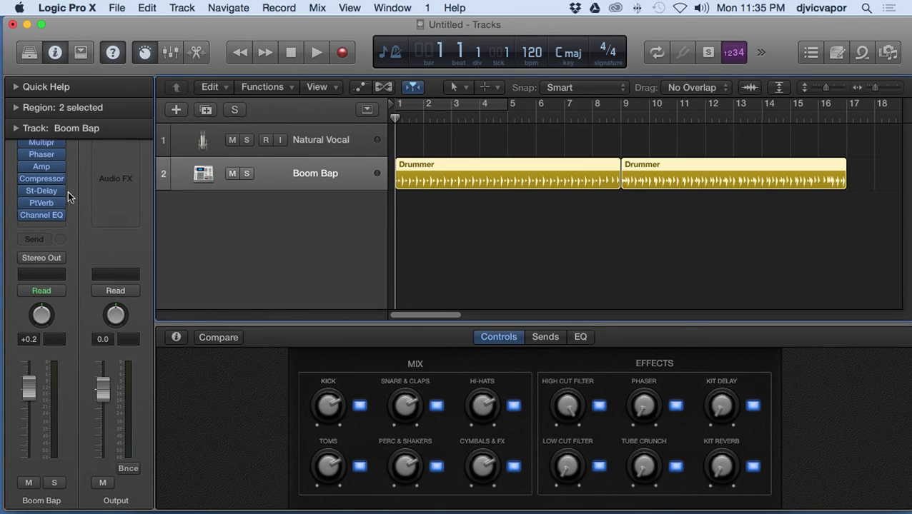
mouse_move(65, 205)
click(46, 179)
drag(408, 71, 381, 11)
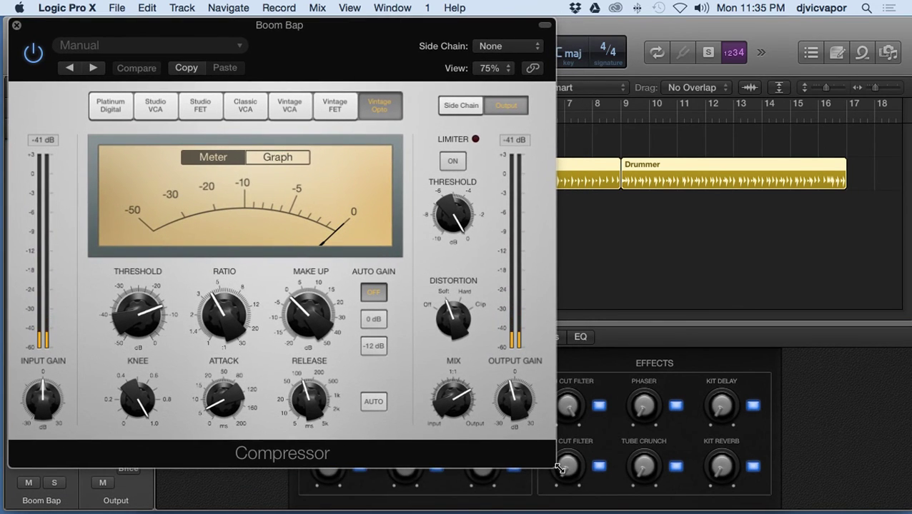
drag(559, 468, 386, 288)
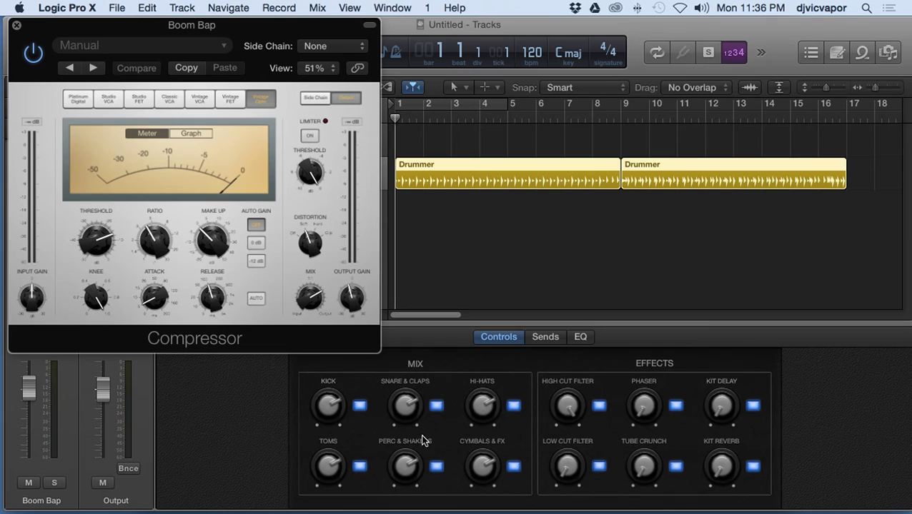
Add Tube Crunch, lower Phaser to about 13%, raise Low Cut, set Kit Delay 30%, then close the Compressor.
click(569, 406)
drag(641, 467, 648, 410)
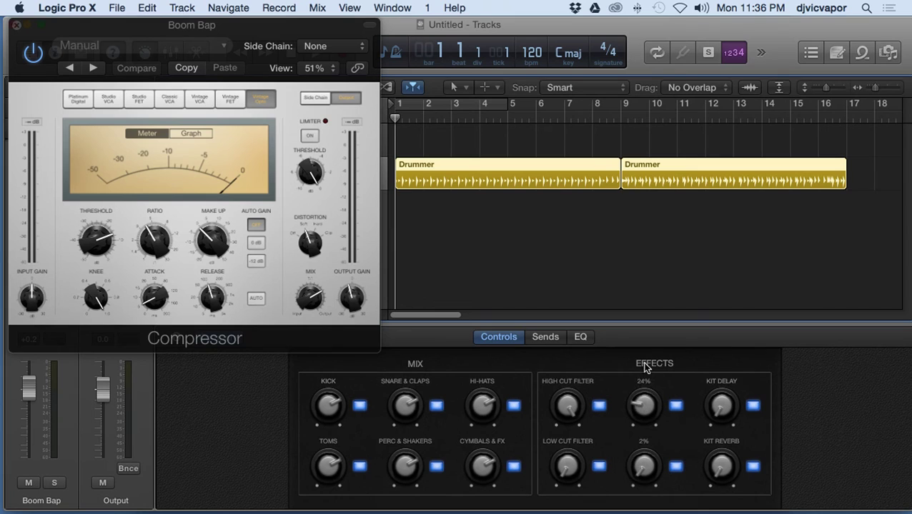
drag(646, 367, 621, 413)
drag(560, 463, 575, 477)
drag(723, 409, 720, 360)
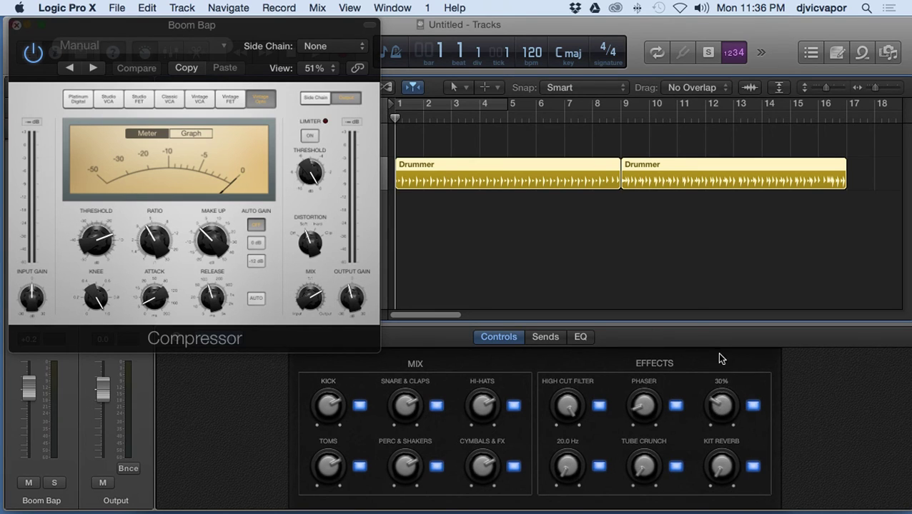
click(18, 31)
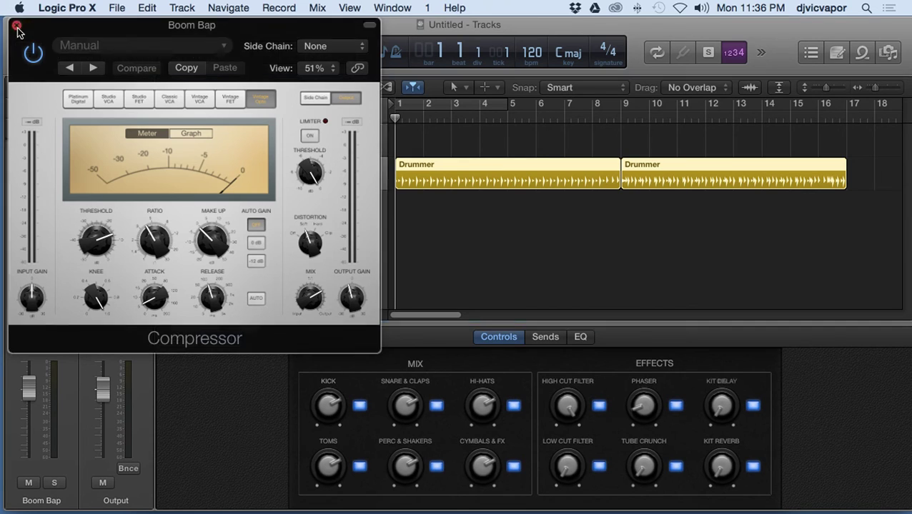
click(17, 29)
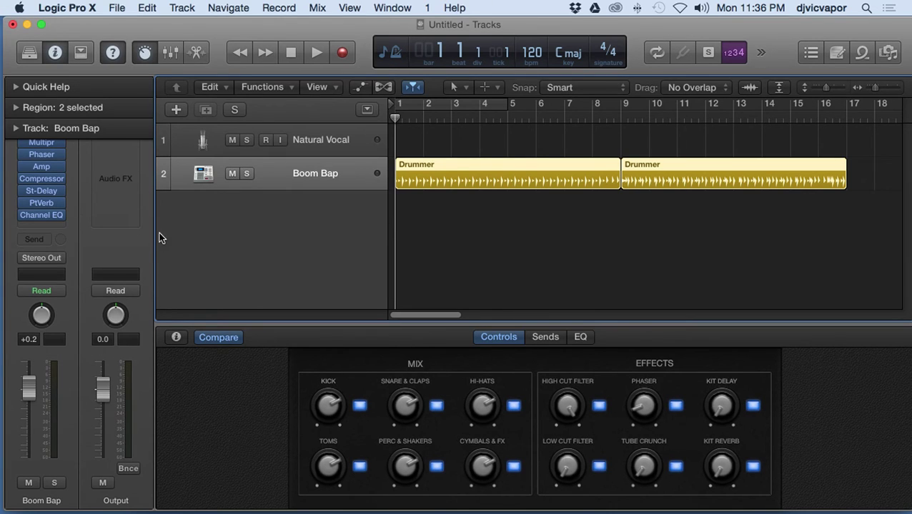
With Stereo Delay open, try Kit Delay at 0%, 5% and 70%, then close the delay window.
click(47, 191)
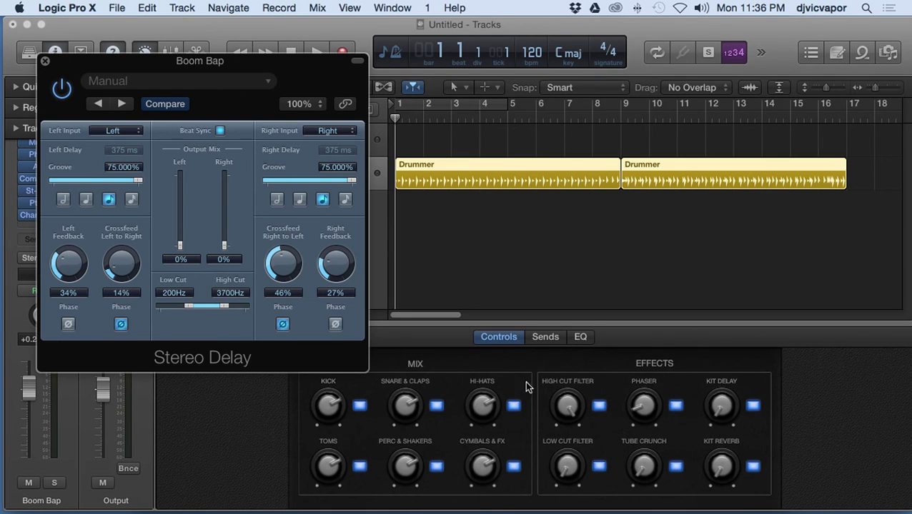
mouse_move(721, 409)
mouse_down()
mouse_move(714, 346)
mouse_move(719, 419)
mouse_up()
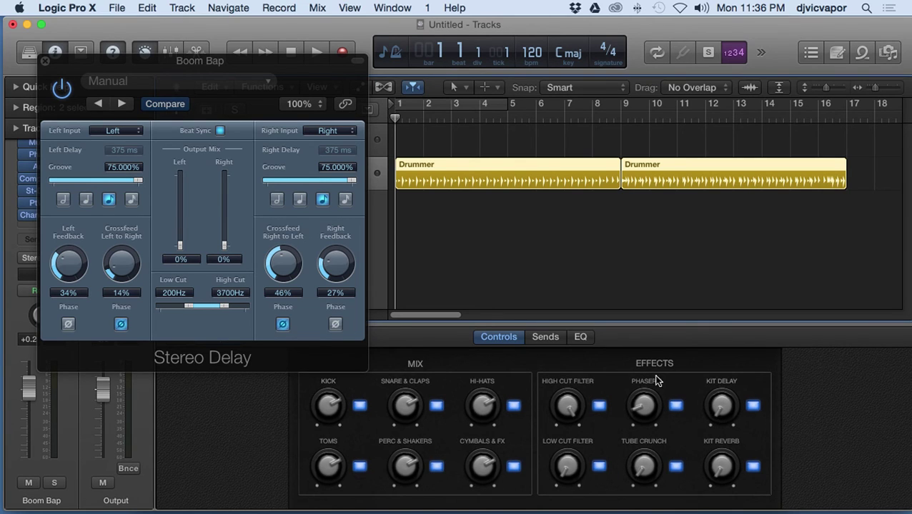
drag(718, 412, 727, 366)
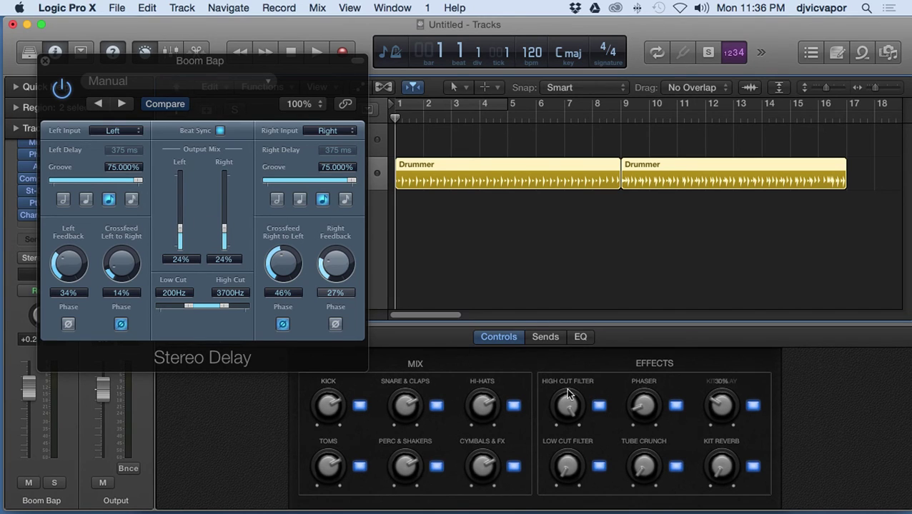
drag(718, 410, 746, 482)
click(721, 468)
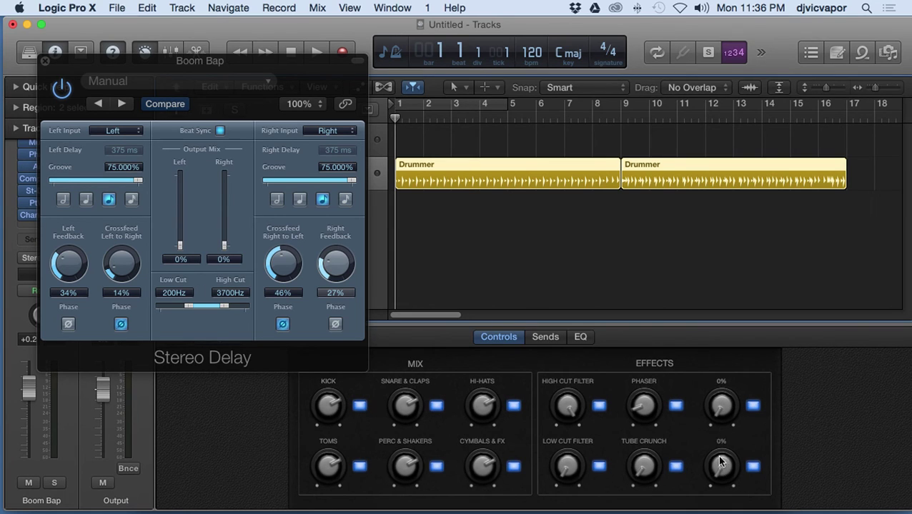
click(45, 60)
Adjust Kit Reverb with PlatinumVerb open, settling at 5% wet, then close the PlatinumVerb window.
click(45, 203)
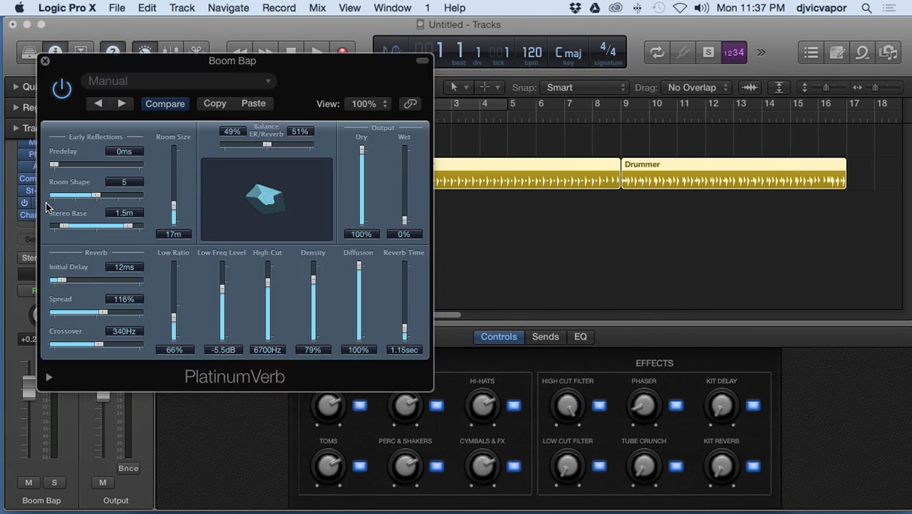
drag(715, 478, 718, 402)
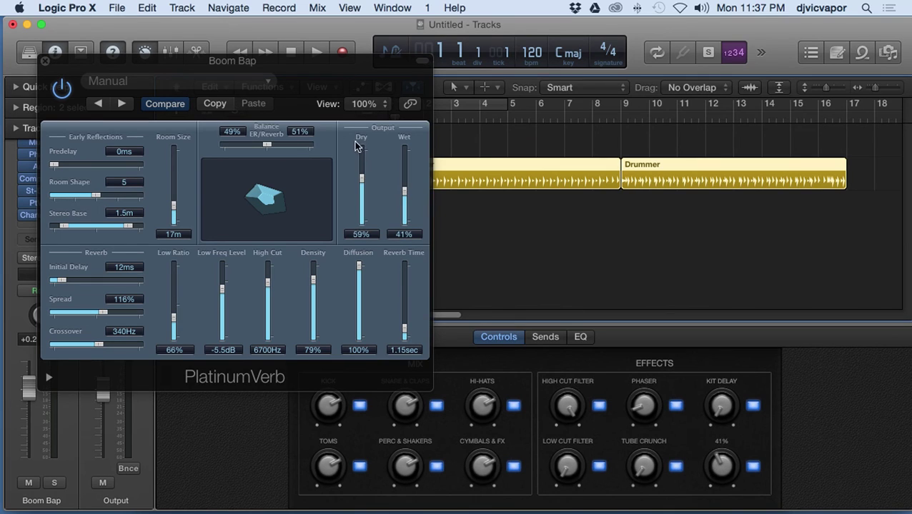
drag(717, 466, 727, 512)
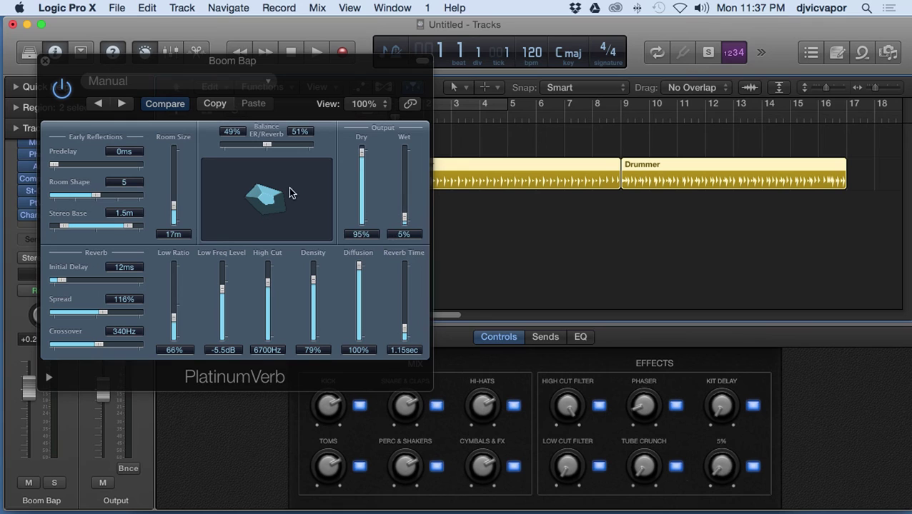
click(45, 62)
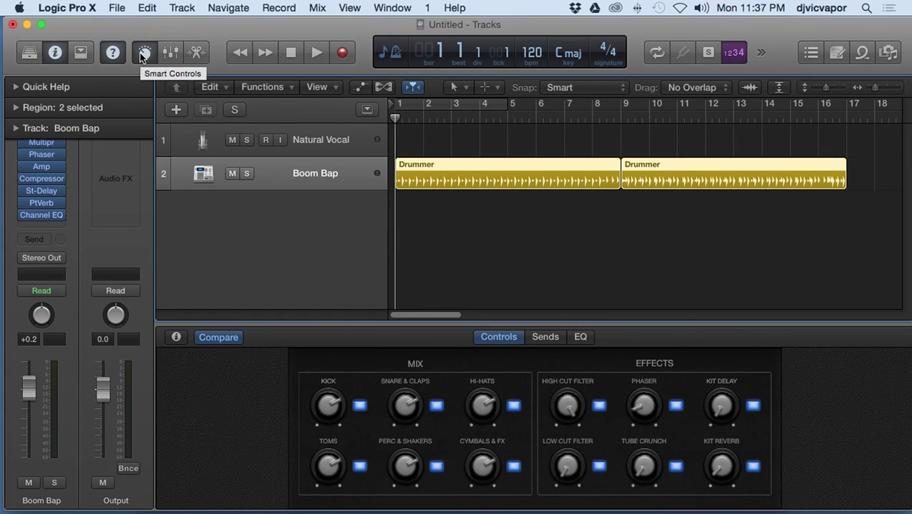
Toggle the Library, Inspector, Smart Controls and Quick Help, then collapse the Quick Help section.
click(30, 52)
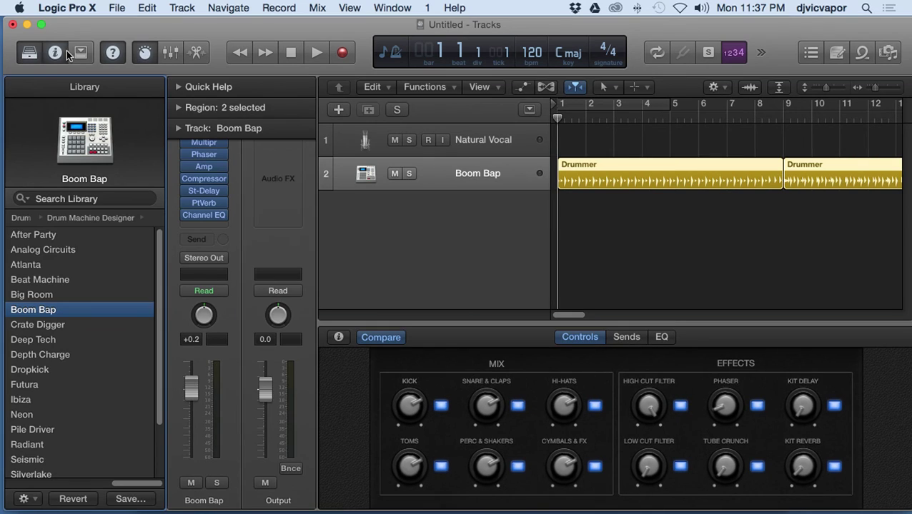
click(54, 52)
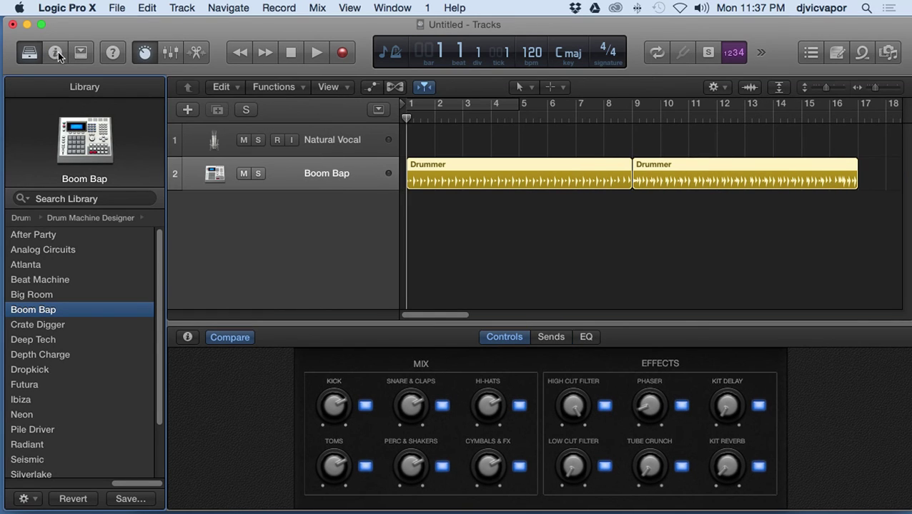
click(57, 54)
key(y)
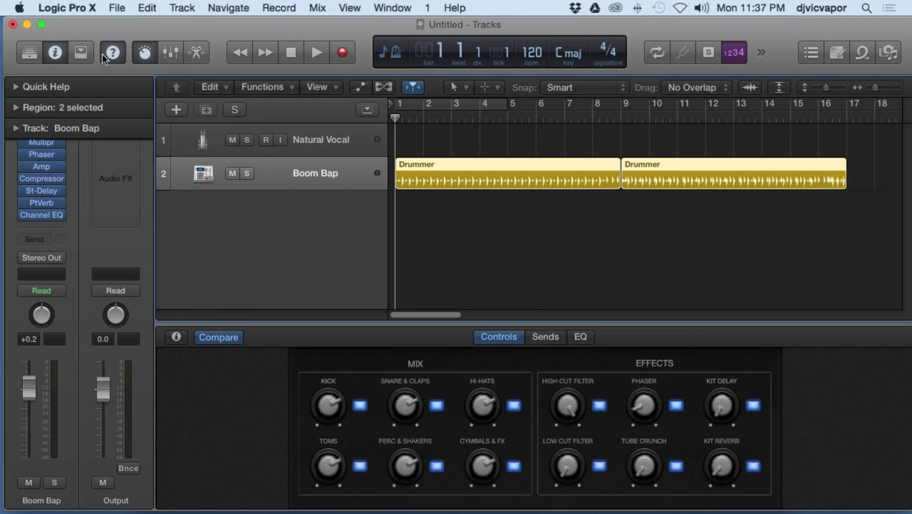
key(b)
key(b)
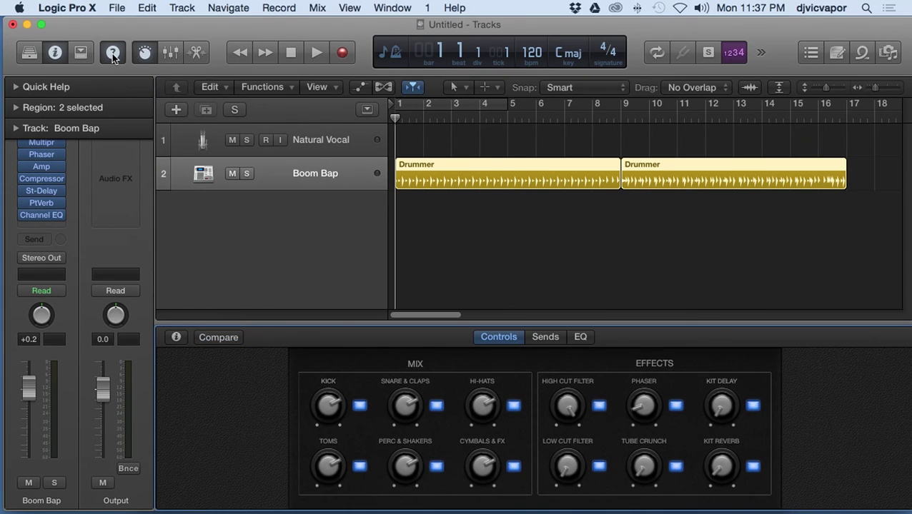
click(111, 54)
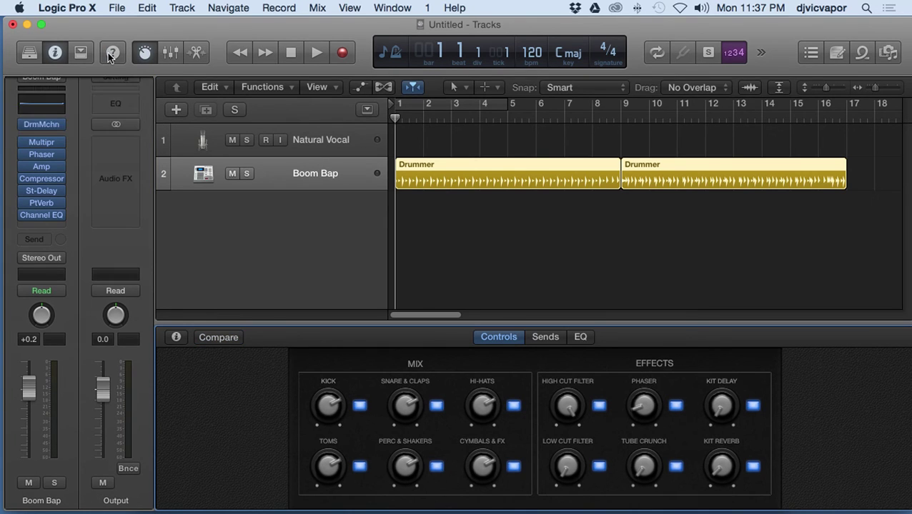
click(111, 54)
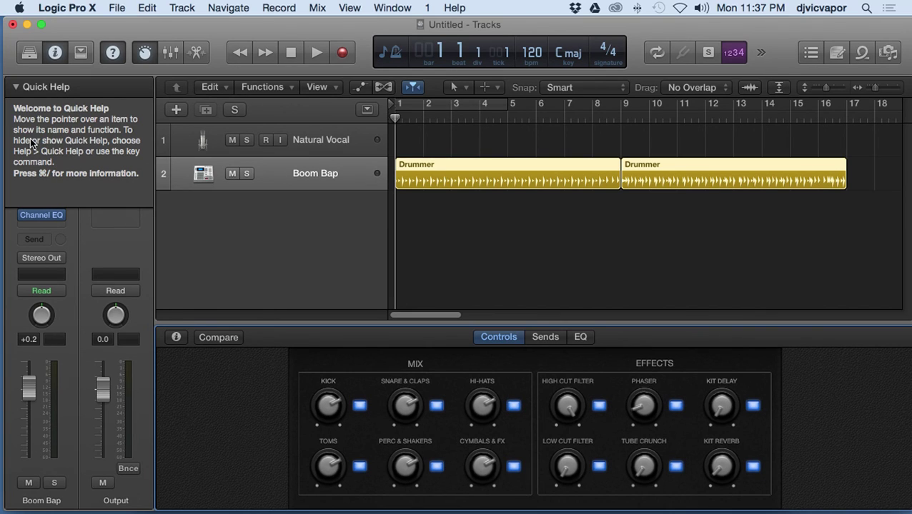
click(16, 89)
Show and hide the toolbar, then hide Smart Controls and the Inspector.
click(85, 55)
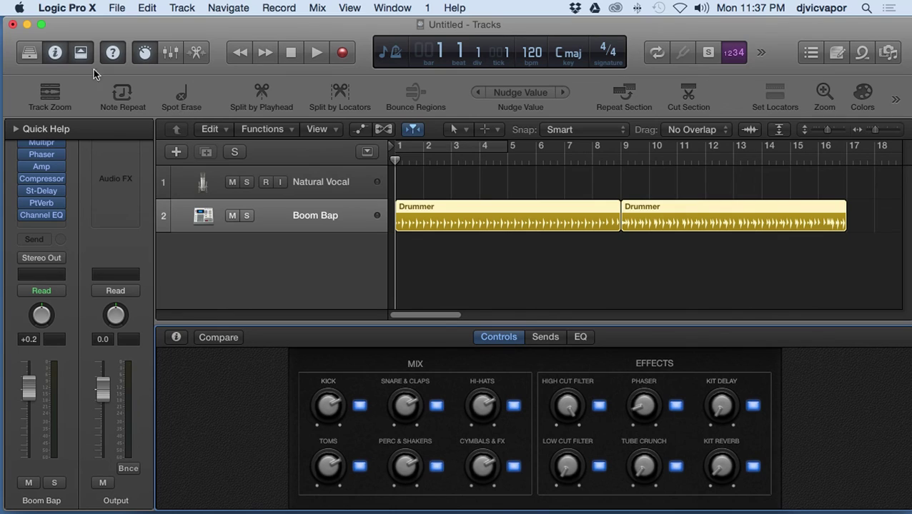
click(80, 53)
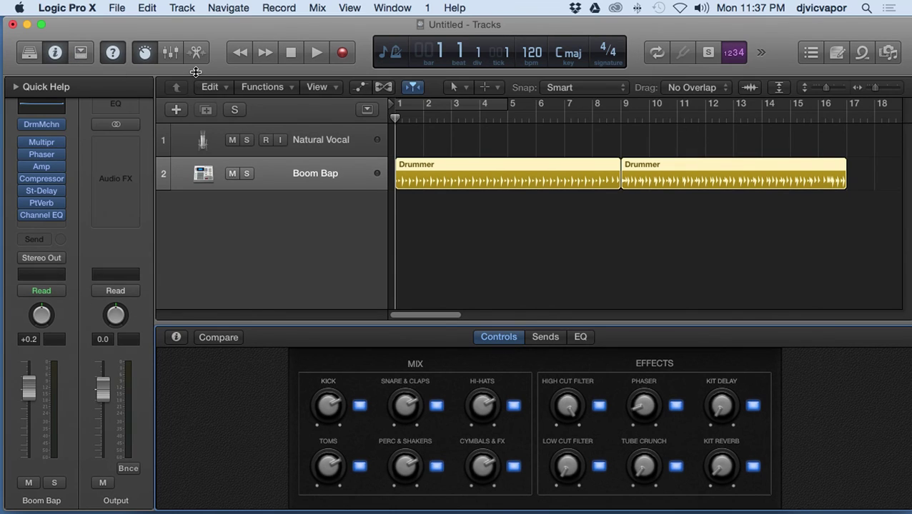
click(145, 54)
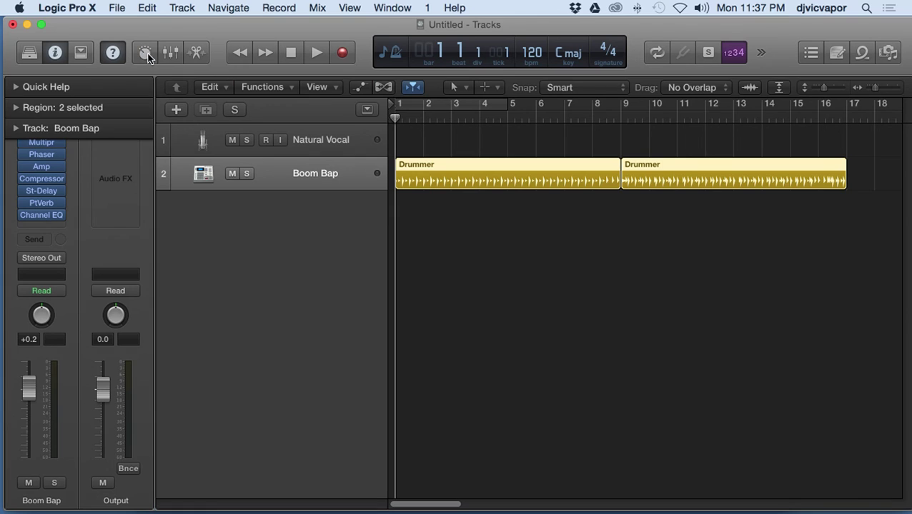
click(57, 54)
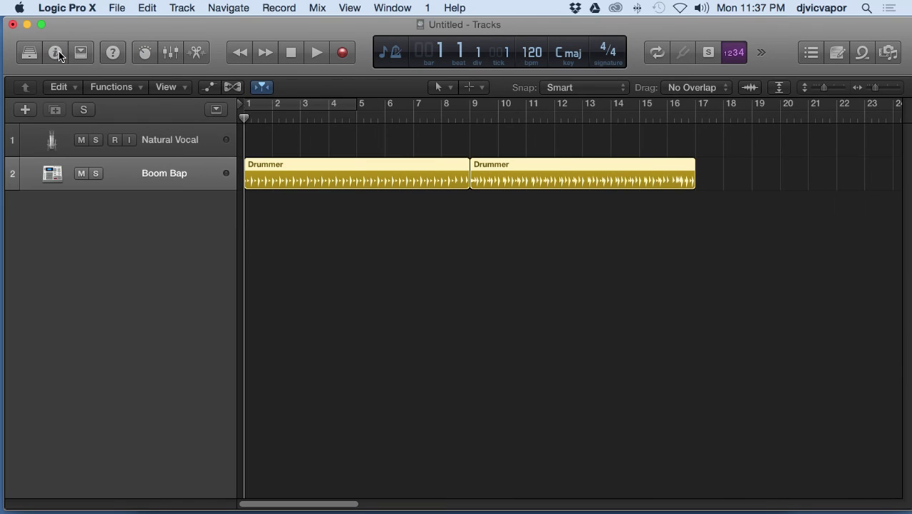
Pull the Master fader down to -3.6 dB in the Mixer, then close the Mixer.
click(168, 55)
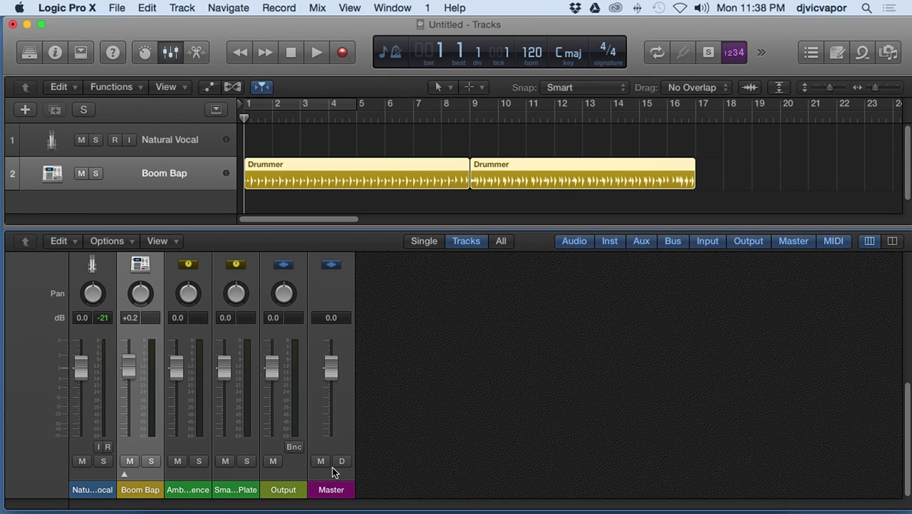
drag(330, 376, 329, 388)
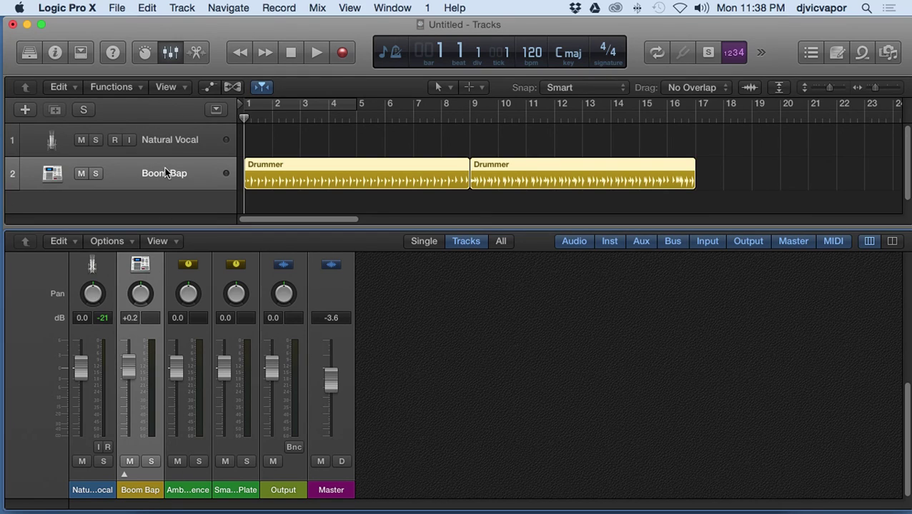
click(172, 53)
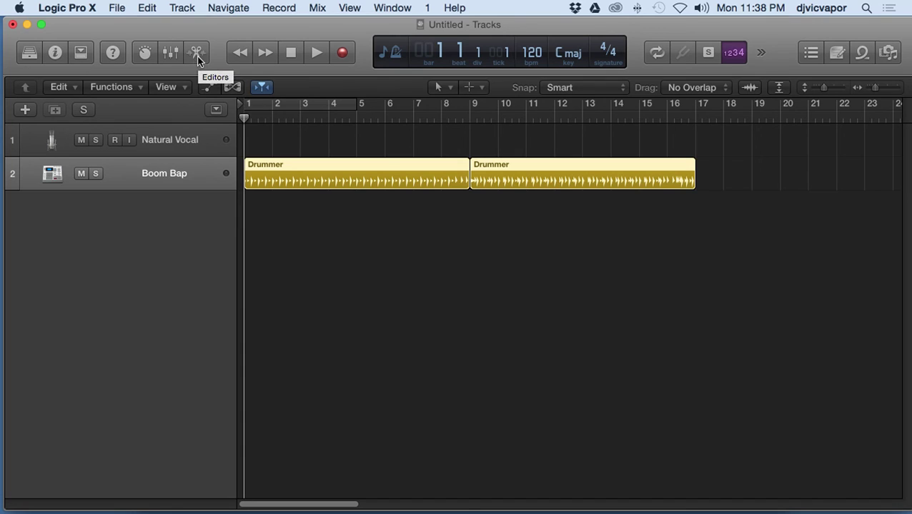
In the Drummer Editor apply Euphoria, set kick/snare/claps to 4, and lower hi-hat and percussion.
click(198, 53)
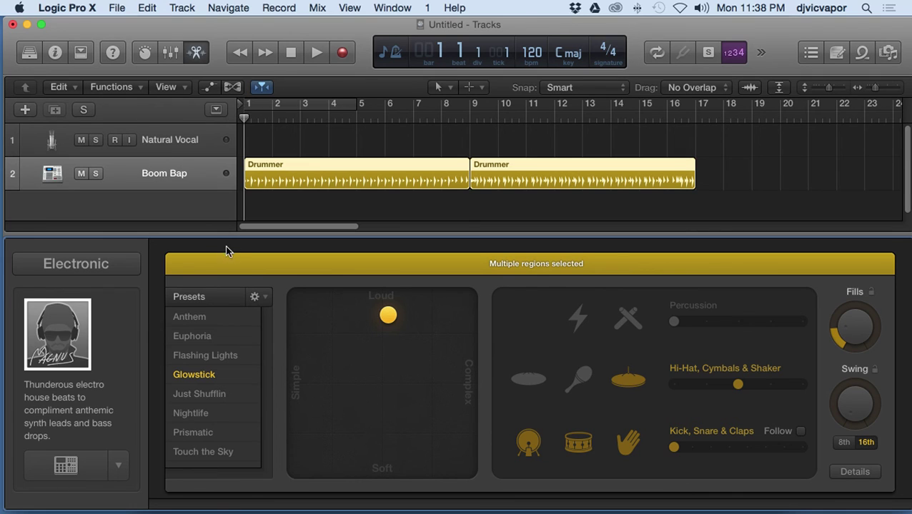
click(200, 319)
click(200, 336)
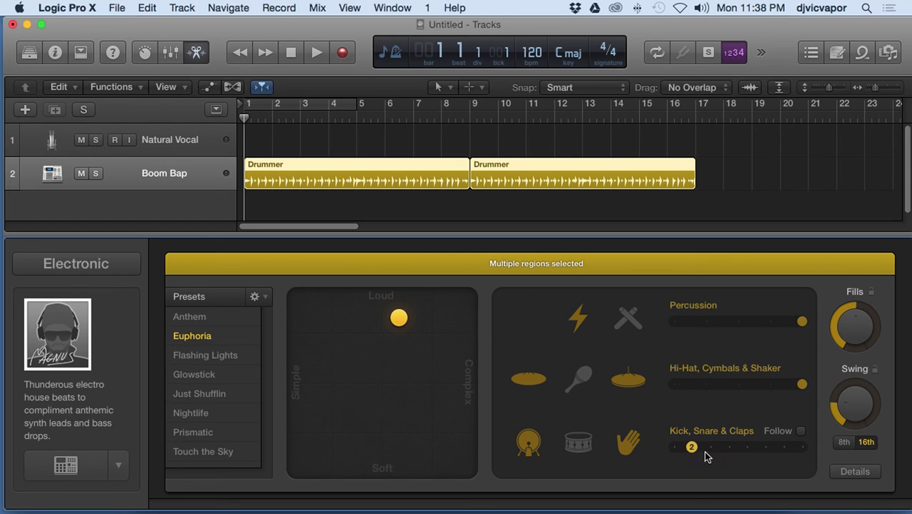
drag(691, 450, 713, 451)
drag(799, 385, 769, 385)
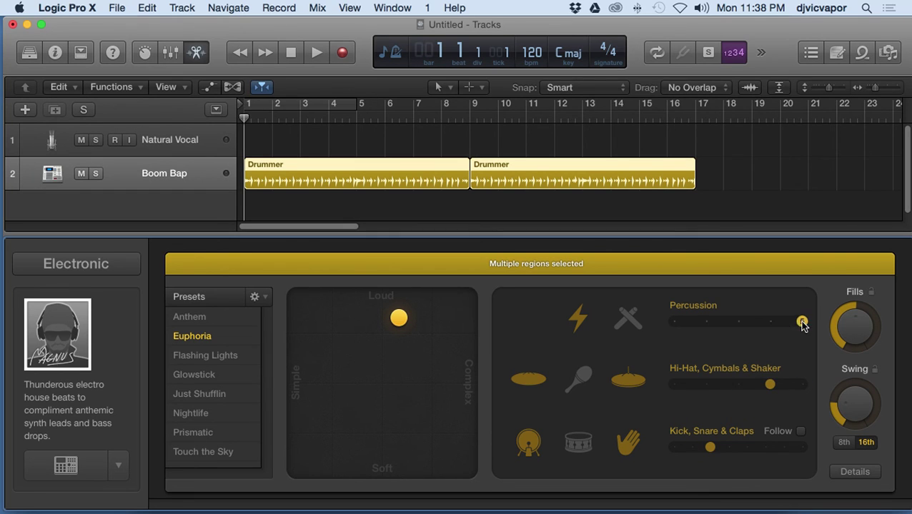
drag(802, 322, 770, 321)
Set swing to 57%, widen the sticks complexity range and increase humanize in Details.
mouse_move(837, 405)
mouse_down()
mouse_move(844, 410)
mouse_move(845, 396)
mouse_up()
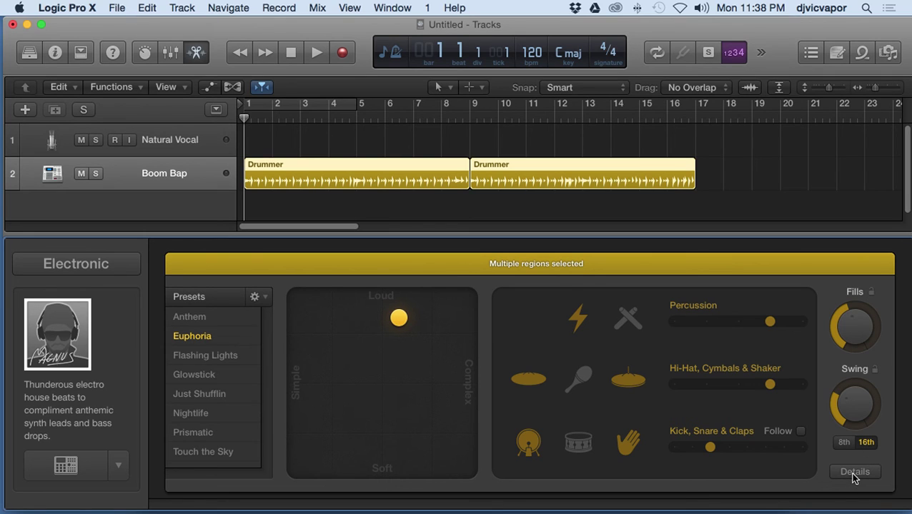
click(845, 474)
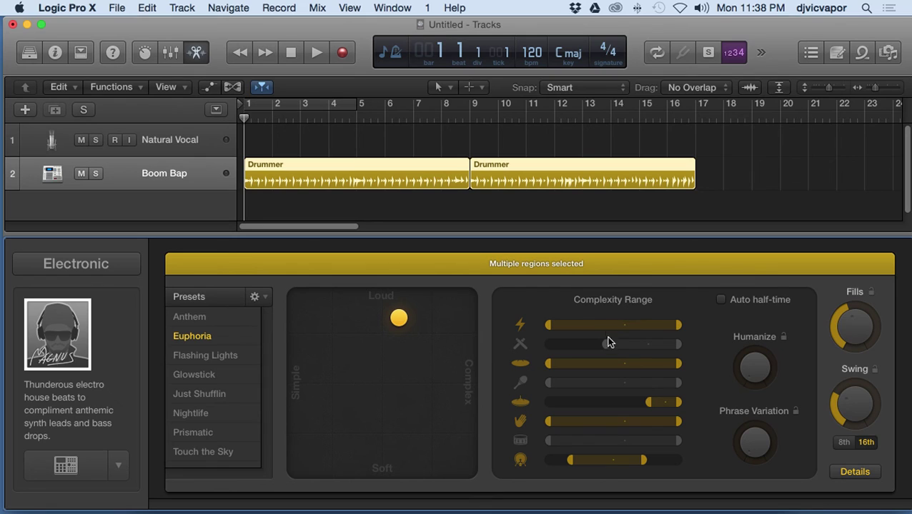
drag(606, 350, 586, 347)
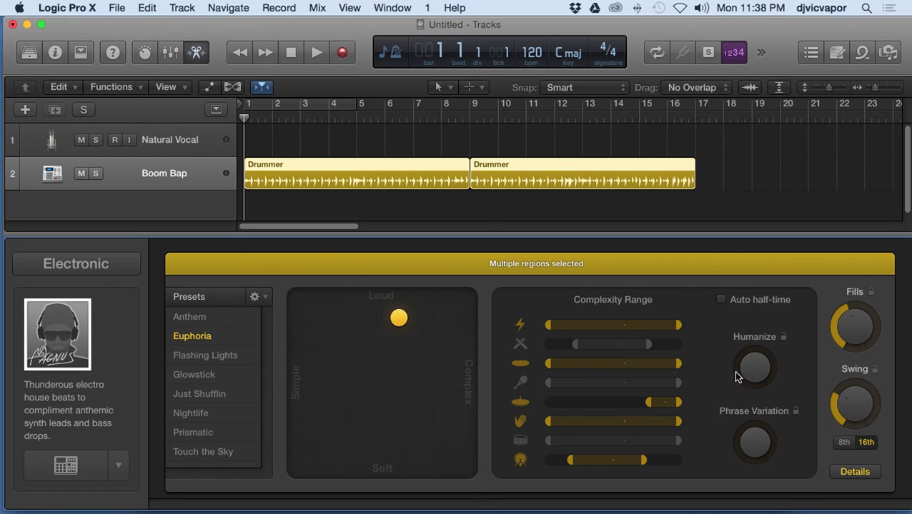
drag(751, 380, 743, 340)
click(840, 471)
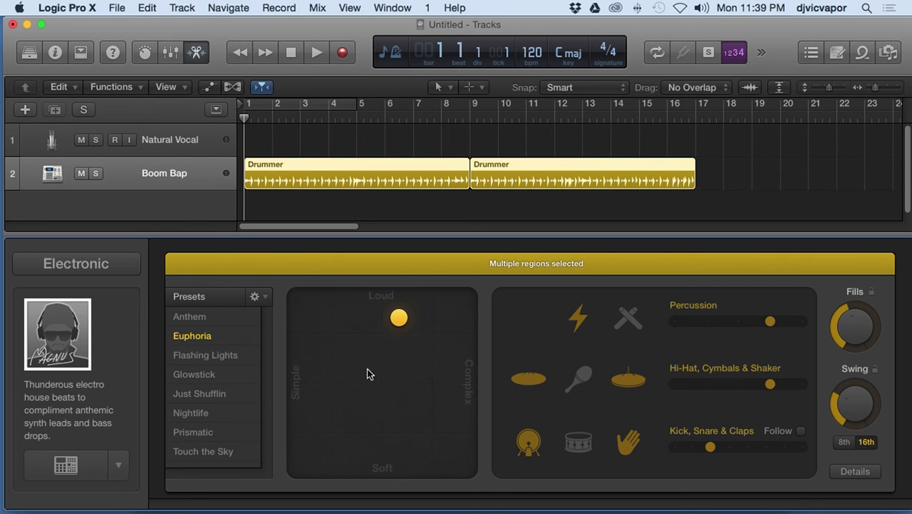
click(197, 54)
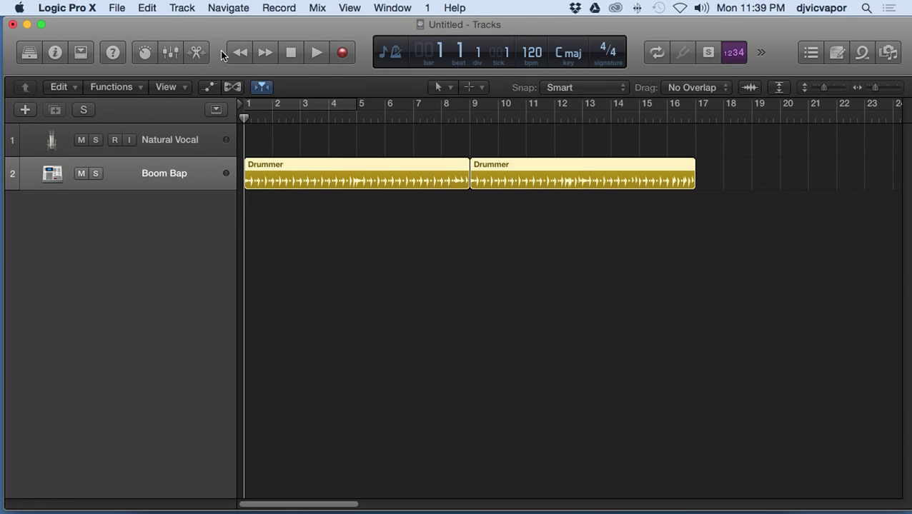